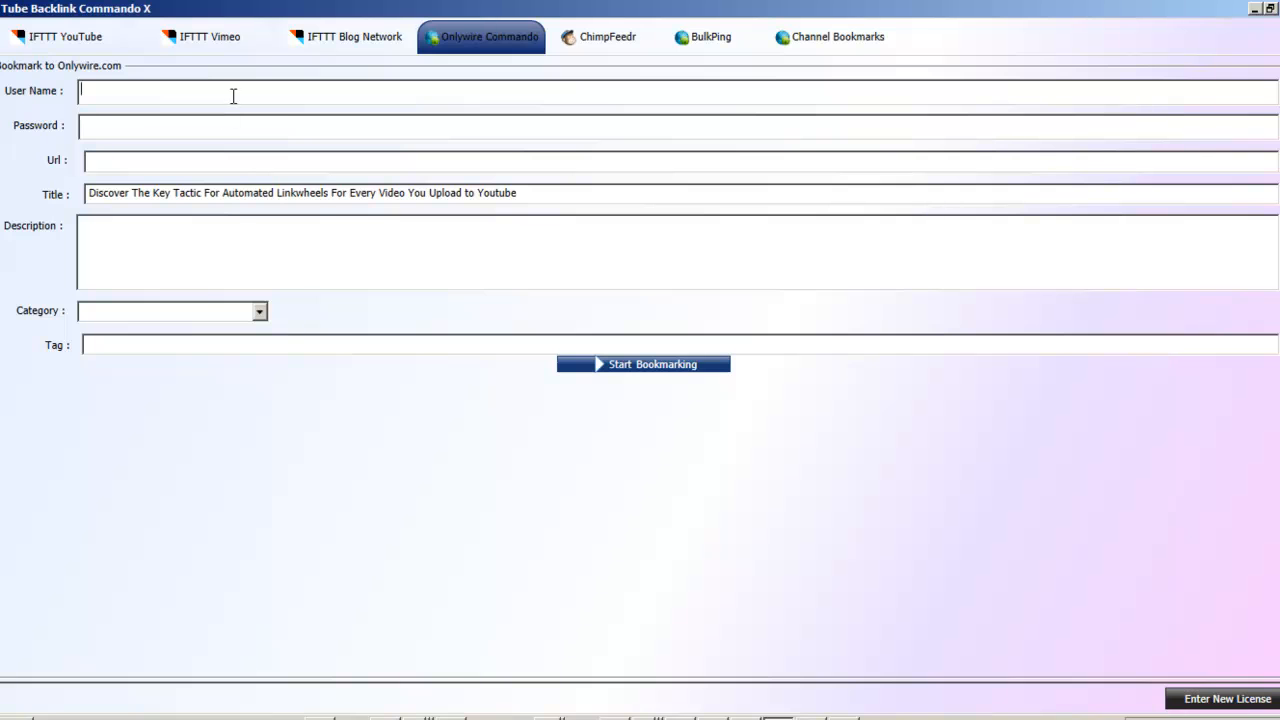
pyautogui.click(287, 132)
pyautogui.click(263, 163)
pyautogui.click(134, 192)
pyautogui.click(134, 274)
# Turn the word "Key" in the bookmark title into the spin group {Key|Secret}.
pyautogui.click(523, 194)
pyautogui.click(152, 193)
pyautogui.write('{')
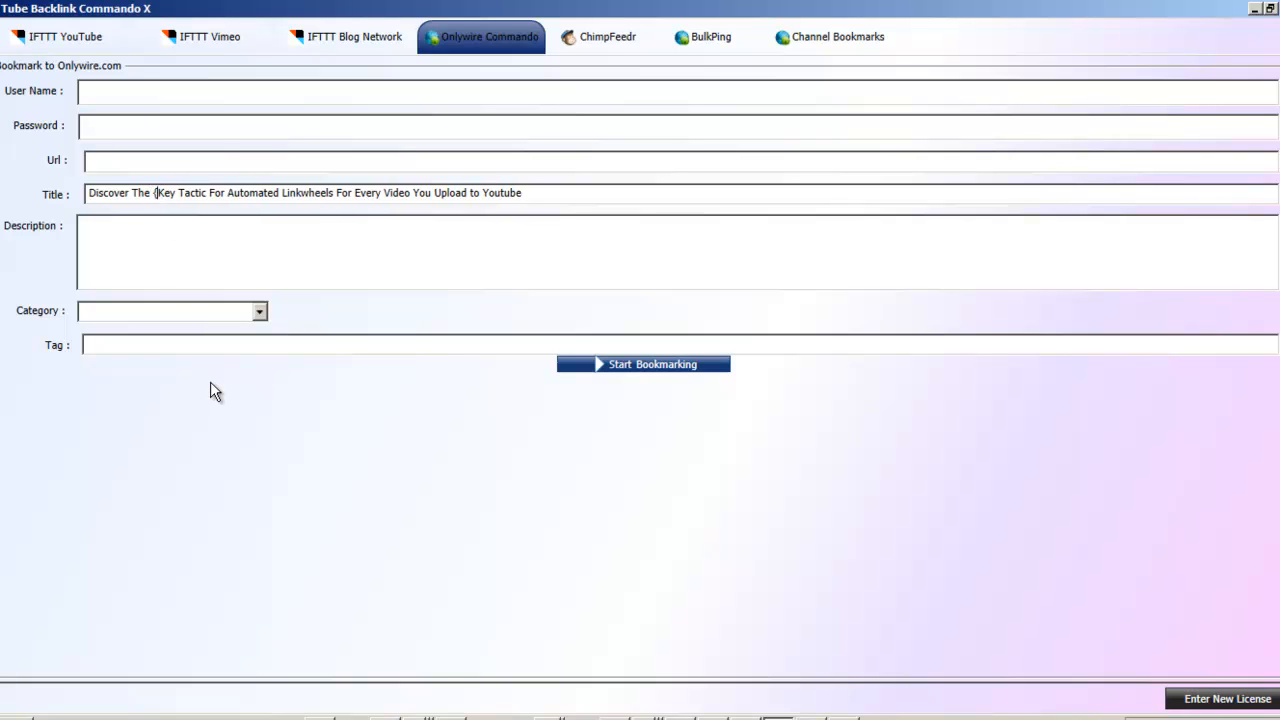
pyautogui.click(175, 196)
pyautogui.write('}')
pyautogui.write('Secret')
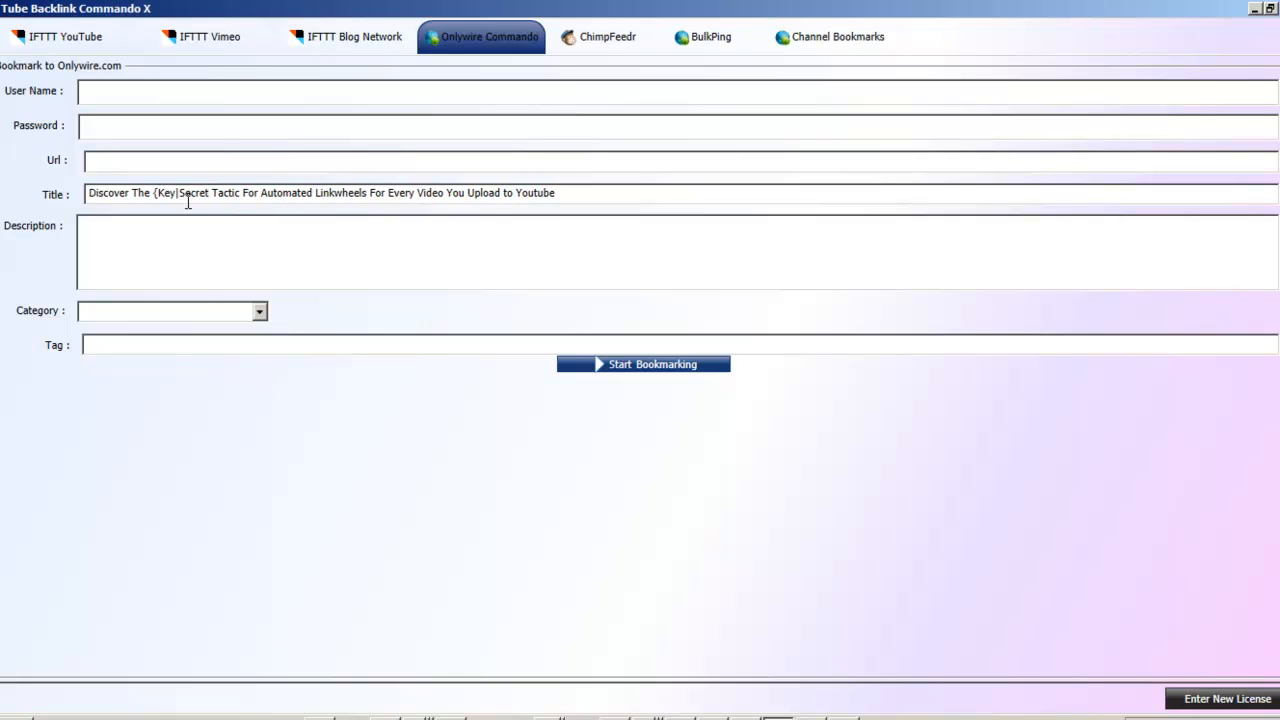
pyautogui.write('}')
# Turn the word "Tactic" in the bookmark title into the spin group {Tactic|Strategy}.
pyautogui.click(218, 193)
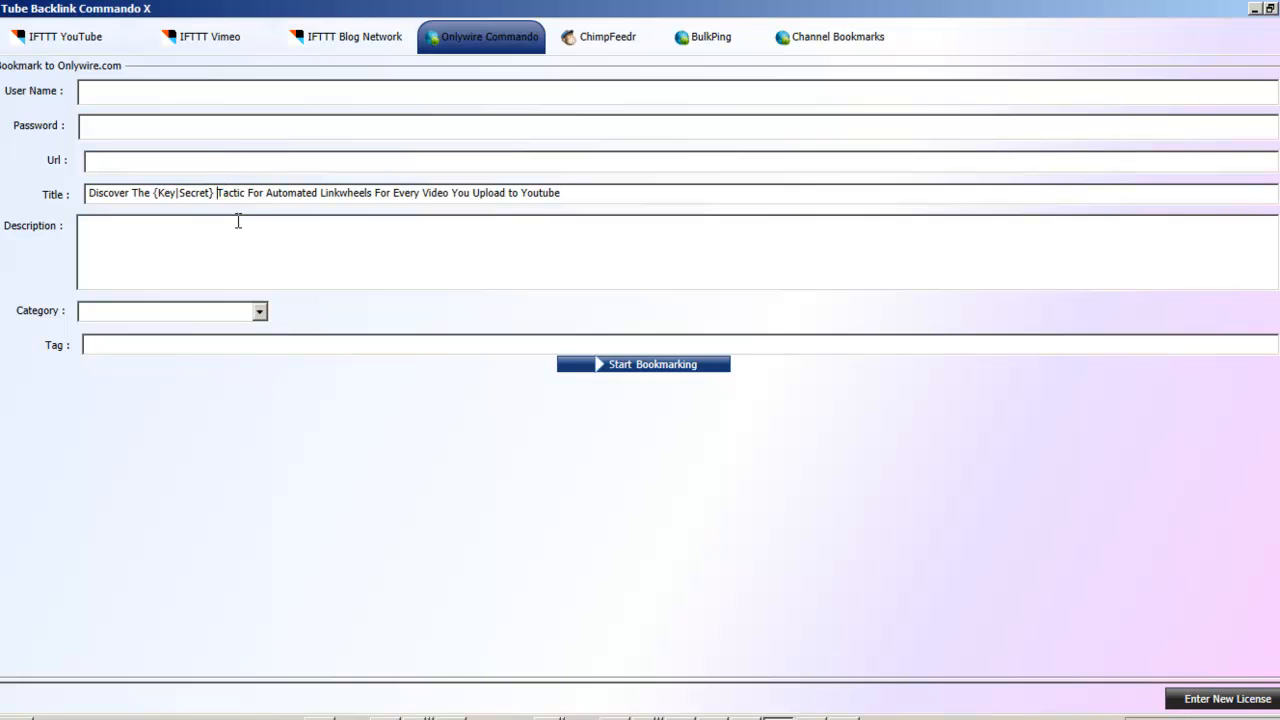
pyautogui.write('{')
pyautogui.click(252, 194)
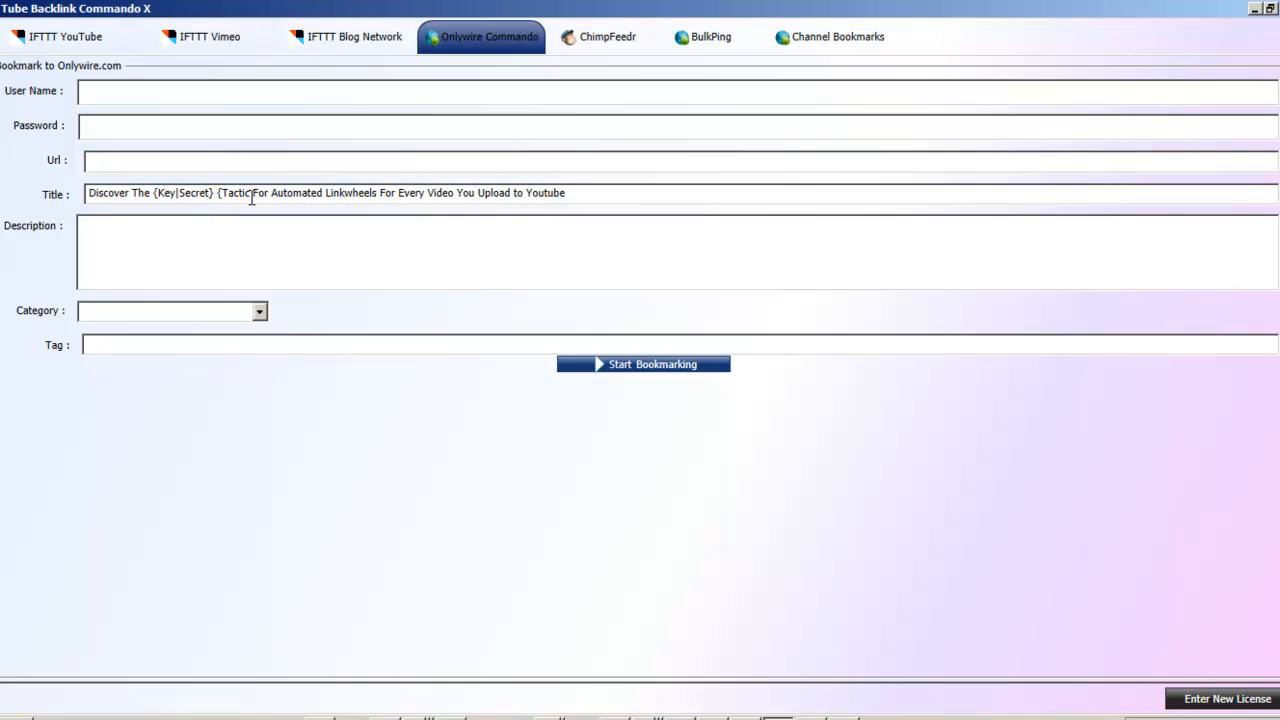
pyautogui.write('|Stra')
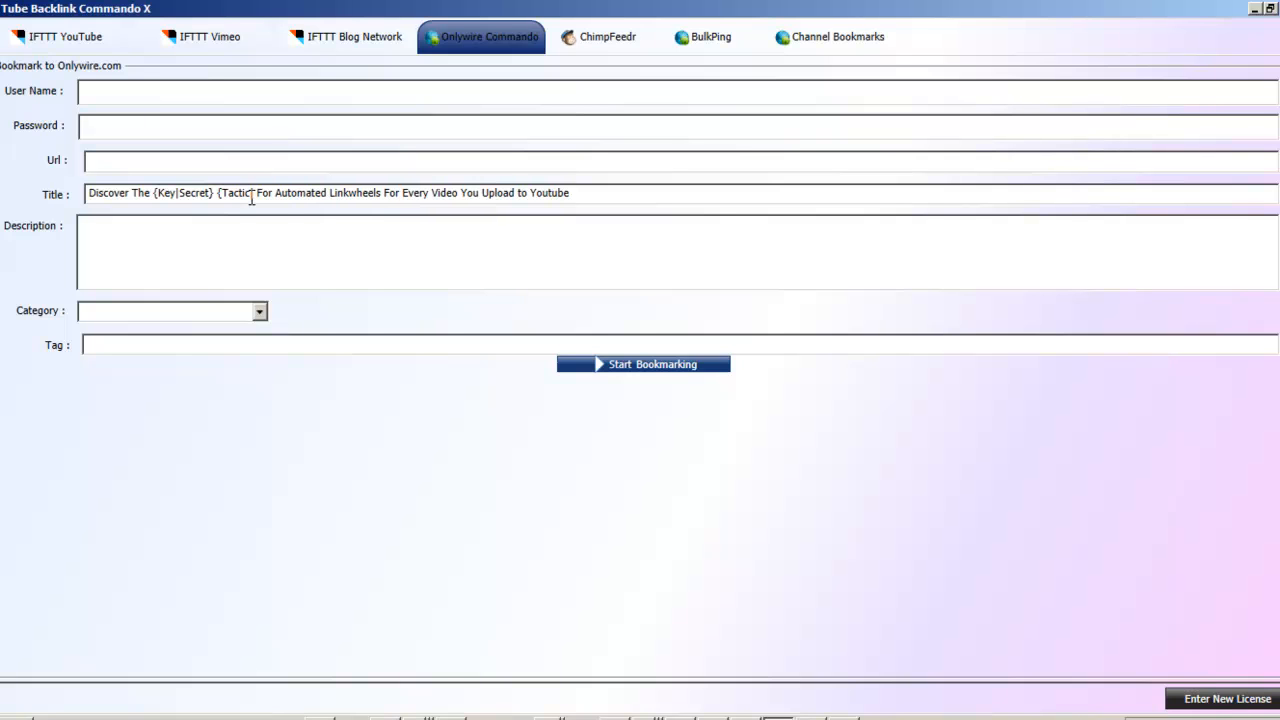
pyautogui.write('tegy|')
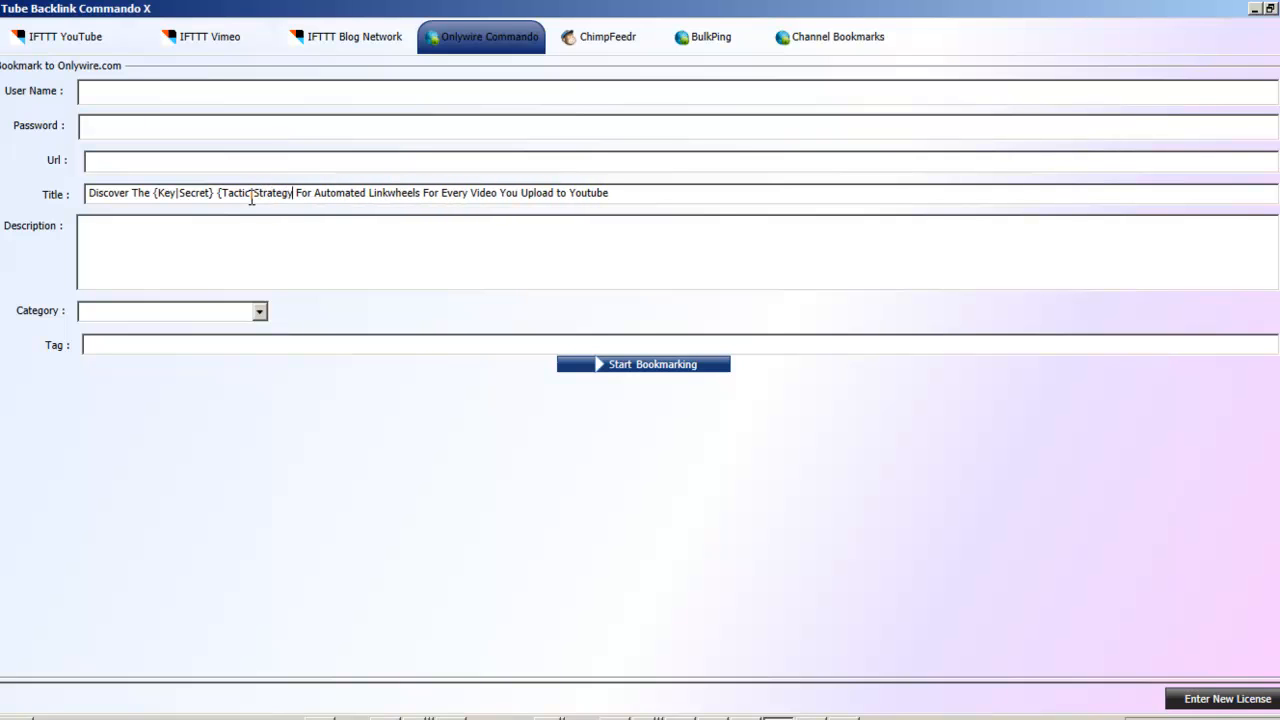
pyautogui.write('}')
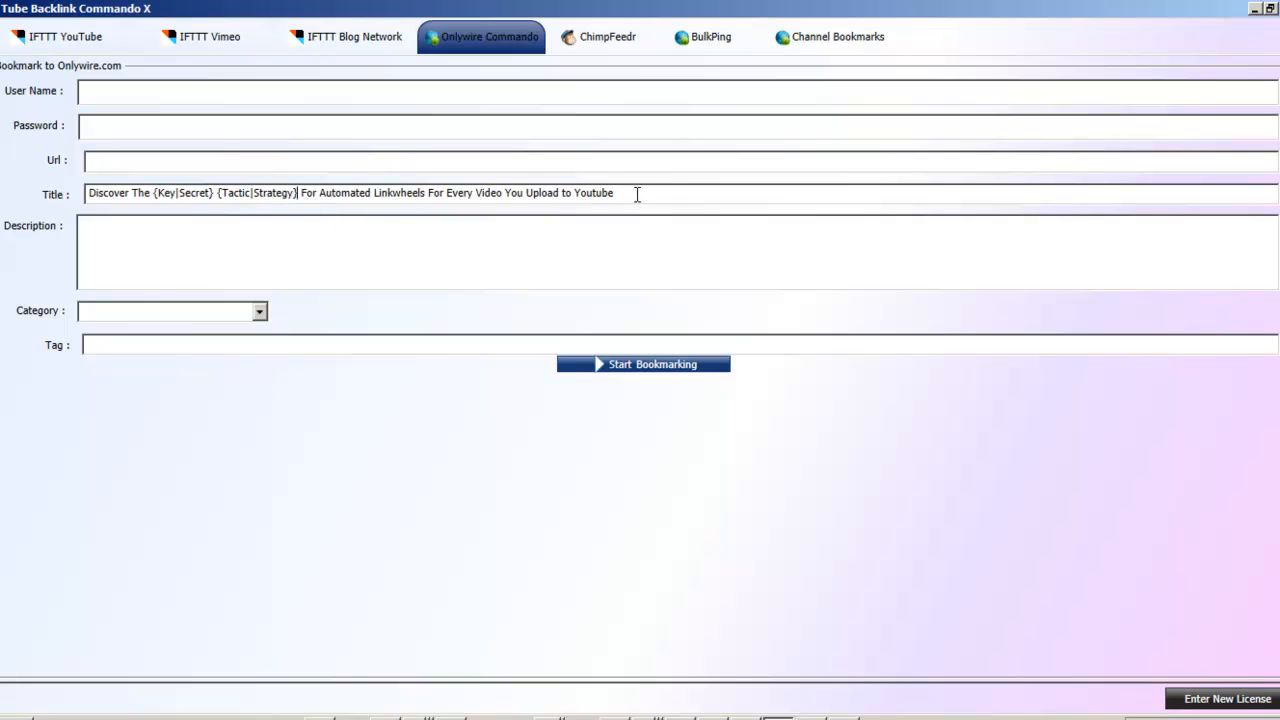
# Copy the full spun title into the bookmark description.
pyautogui.moveTo(634, 193); pyautogui.dragTo(84, 192)
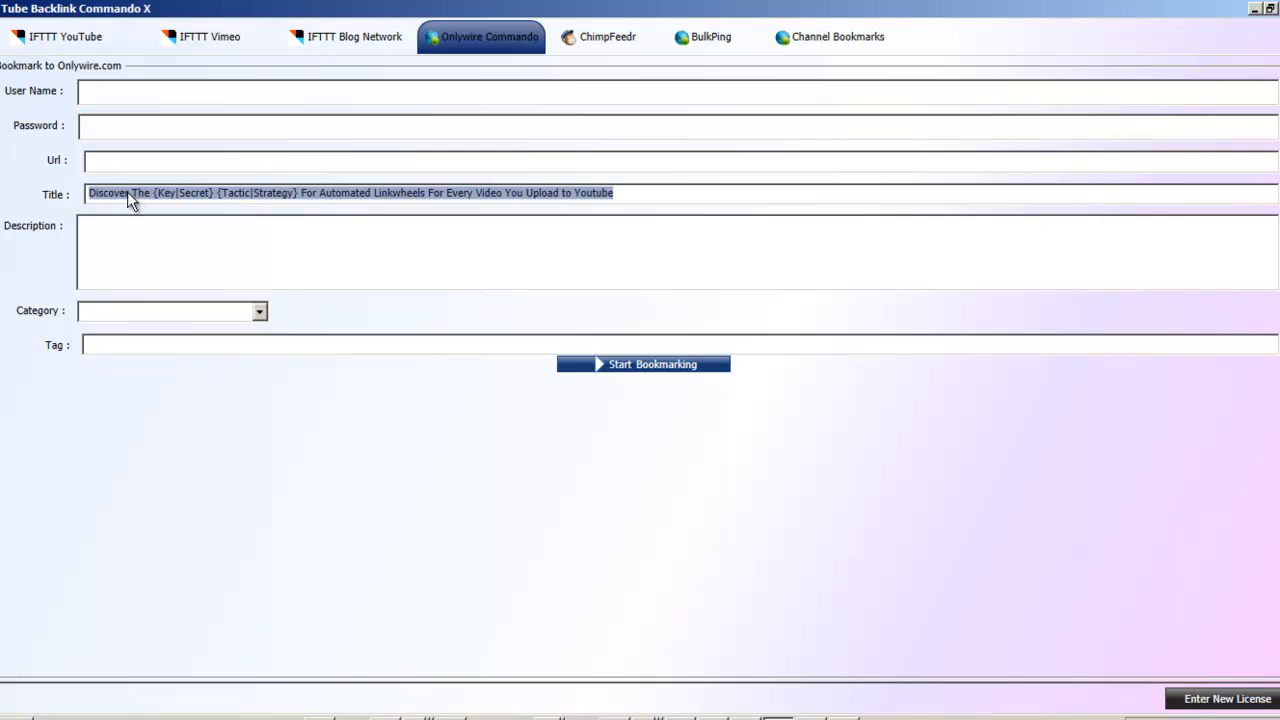
pyautogui.rightClick(127, 191)
pyautogui.click(161, 226)
pyautogui.click(161, 228)
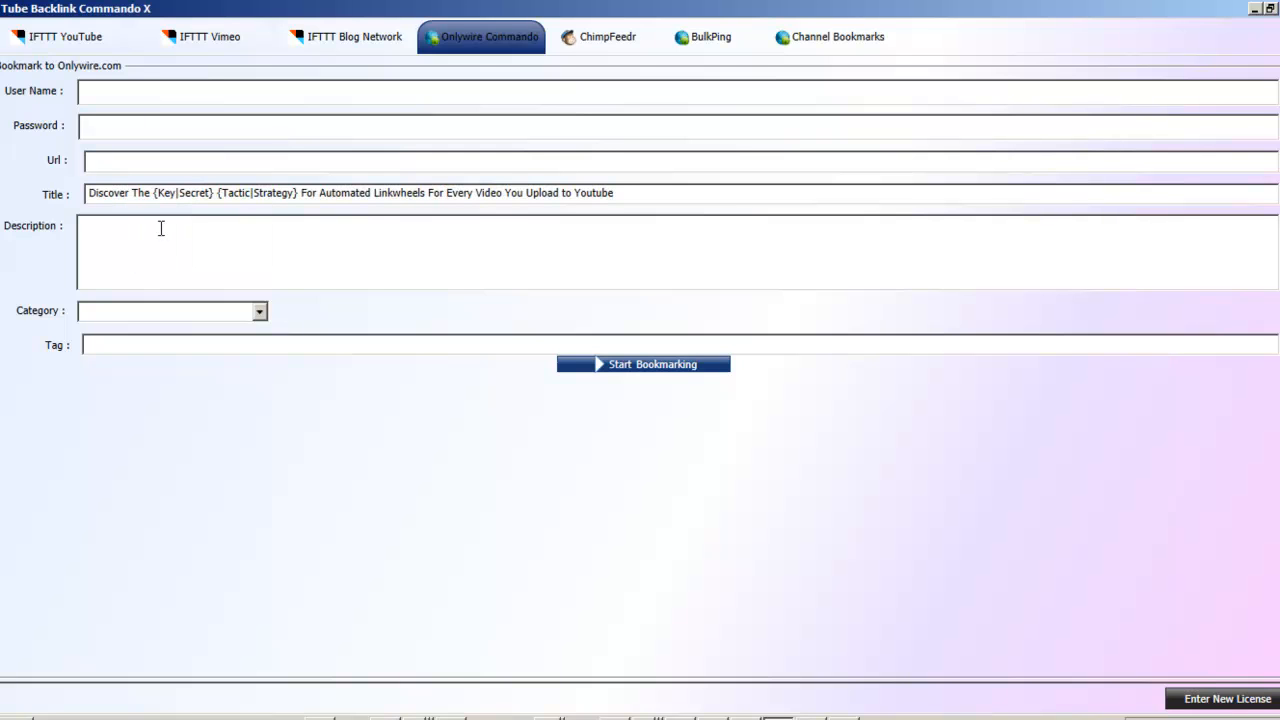
pyautogui.hotkey('ctrl', 'v')
# Insert "SEO" before {Tactic|Strategy} in the bookmark title.
pyautogui.click(182, 347)
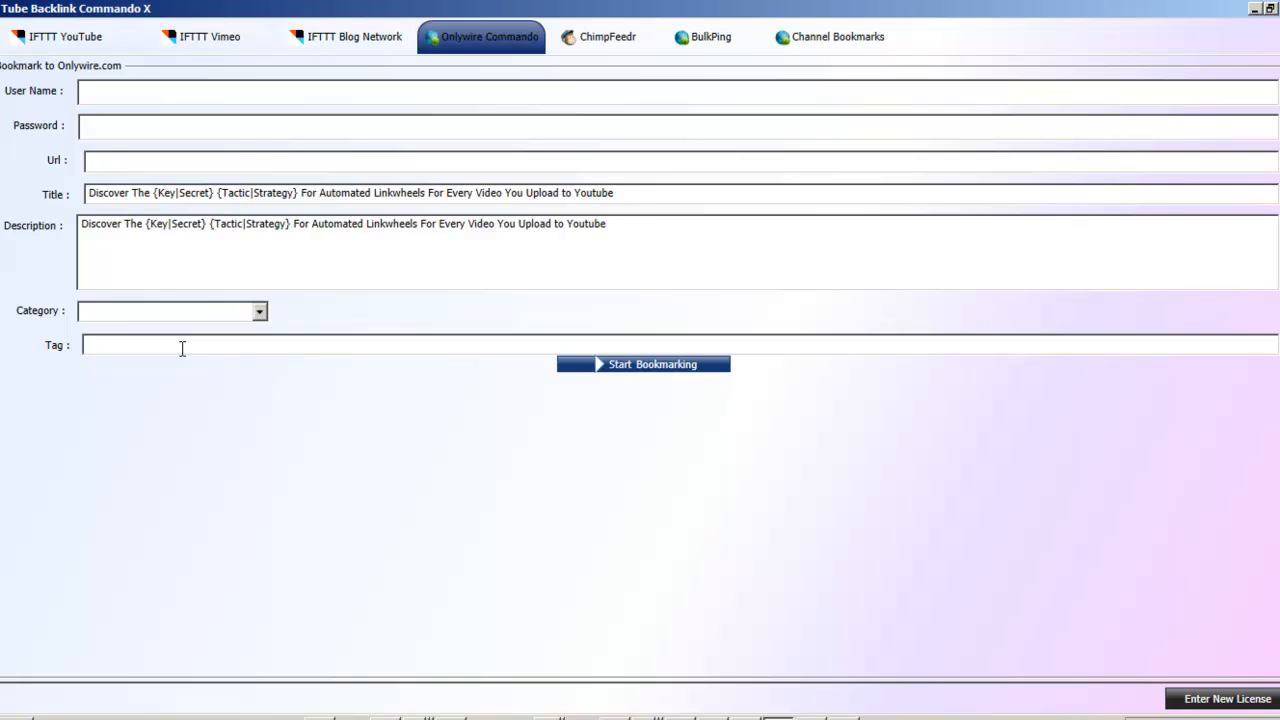
pyautogui.click(664, 193)
pyautogui.click(218, 194)
pyautogui.write('SEO')
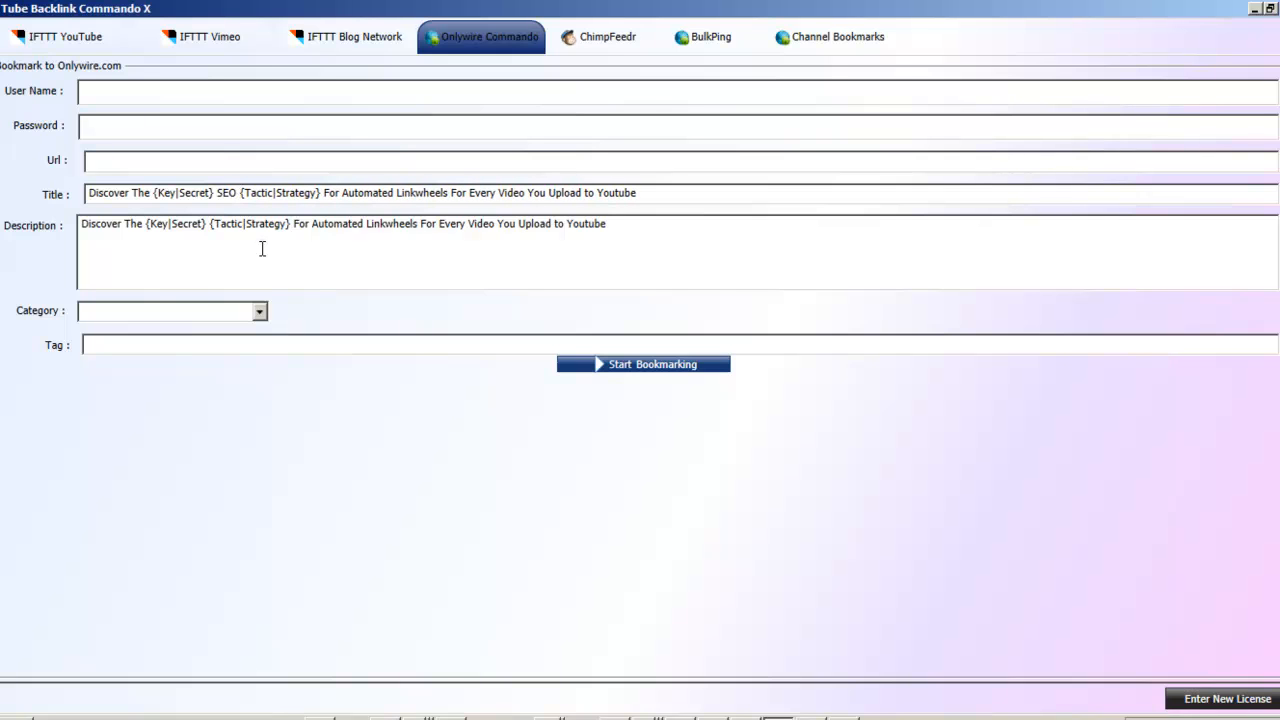
# Enter the bookmark tags "Youtube SEO, Automated Linkwheels, Youtube seo strategy,".
pyautogui.click(200, 346)
pyautogui.write('Youtube SEO, Automated Linkwhee')
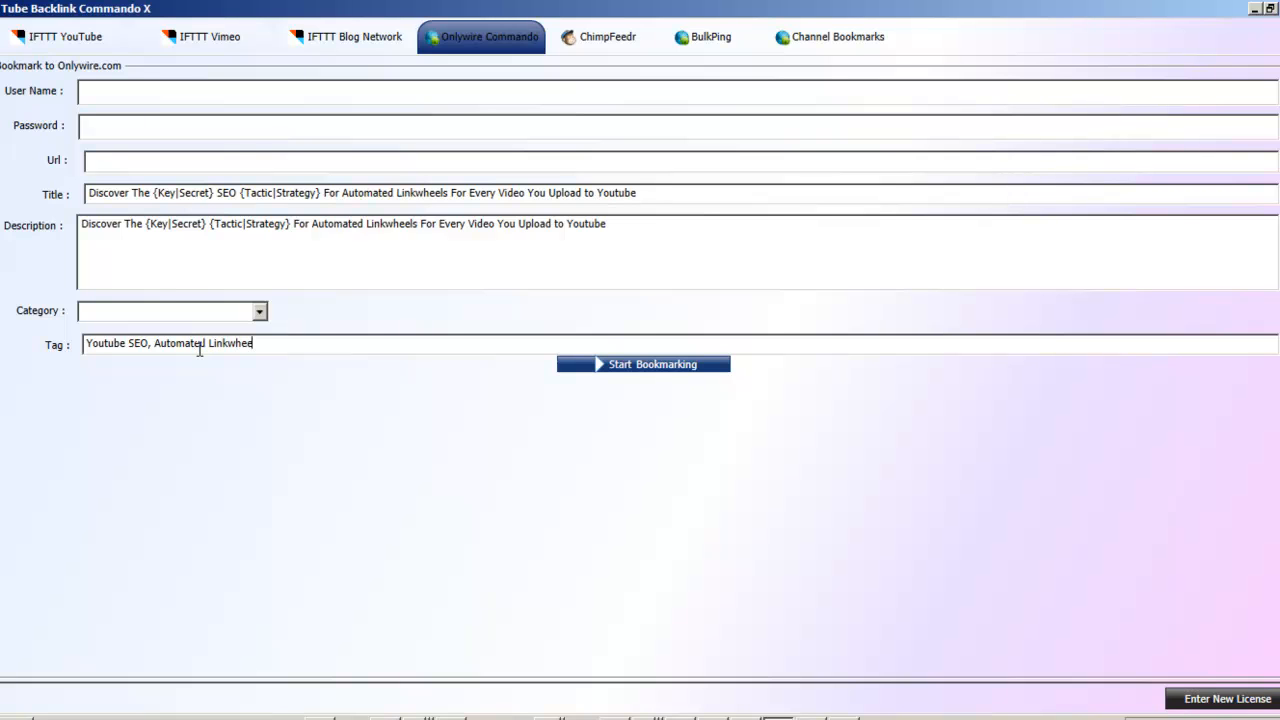
pyautogui.write('ls, Youtube seo strategy,')
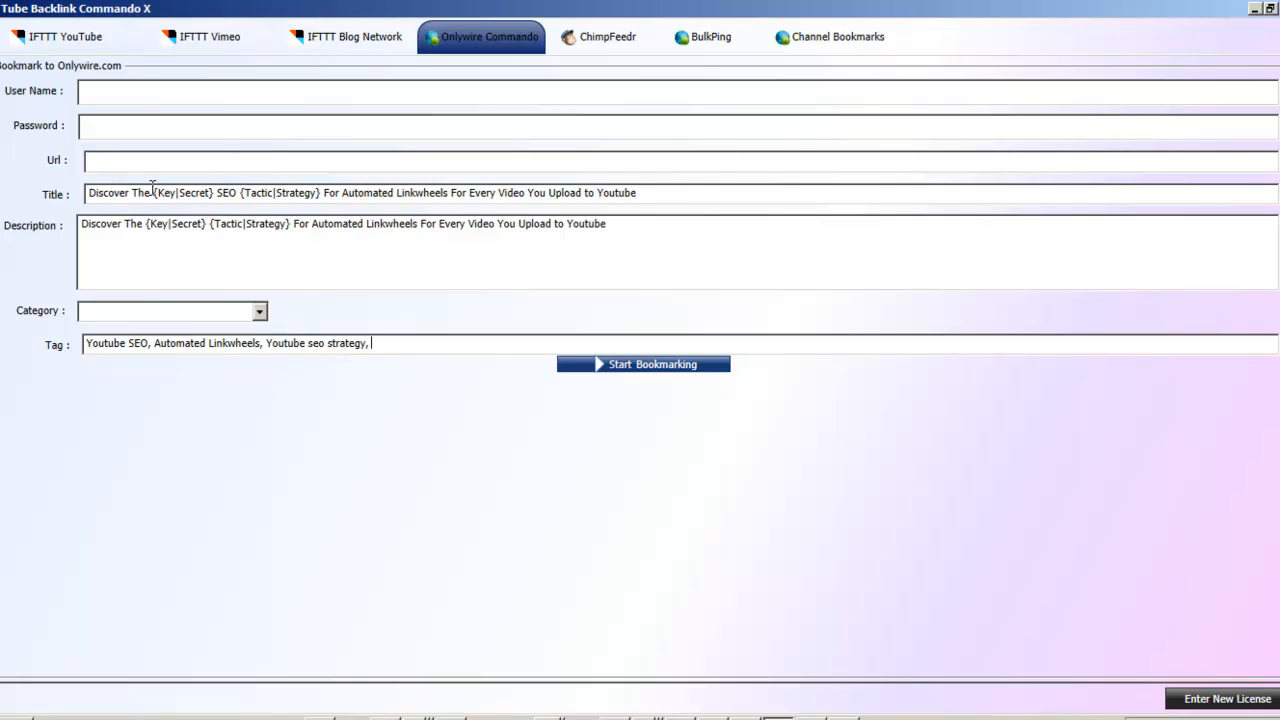
pyautogui.click(674, 225)
pyautogui.write('.')
pyautogui.write('Visit http://tubeseocommando.com')
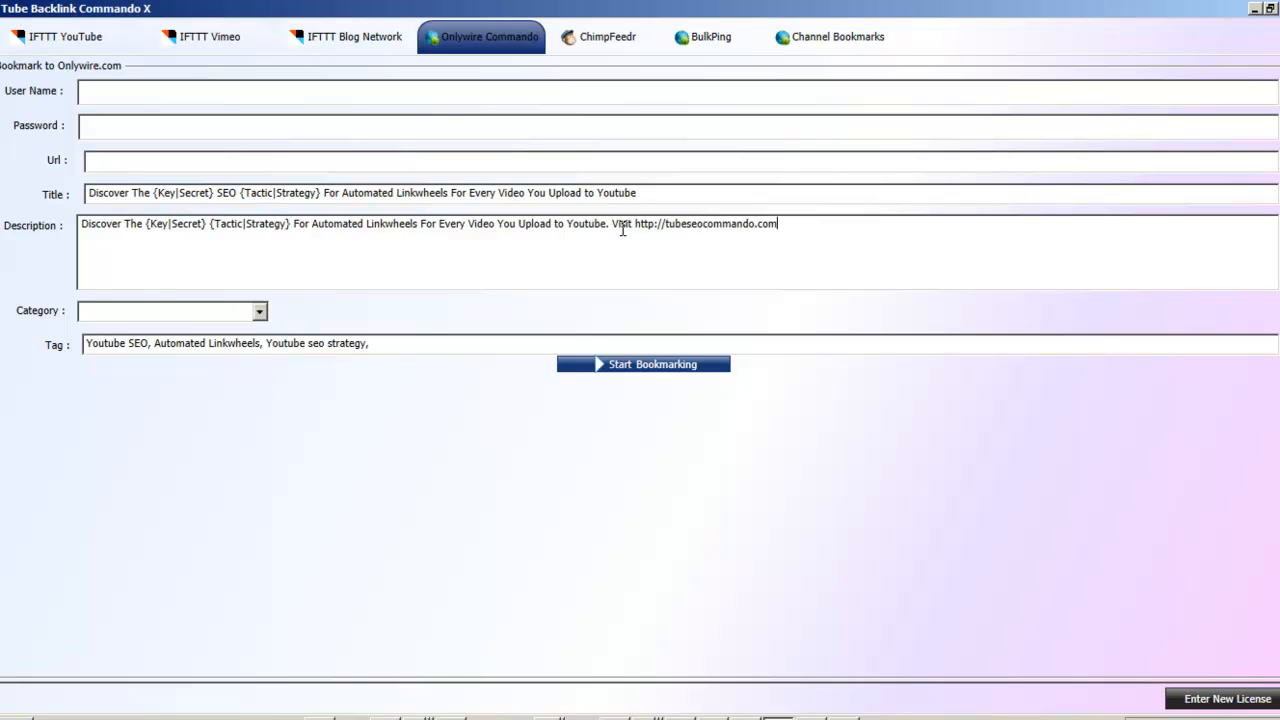
pyautogui.write(' to get a free seo software.')
# Set the bookmark category to HowTo.
pyautogui.click(260, 313)
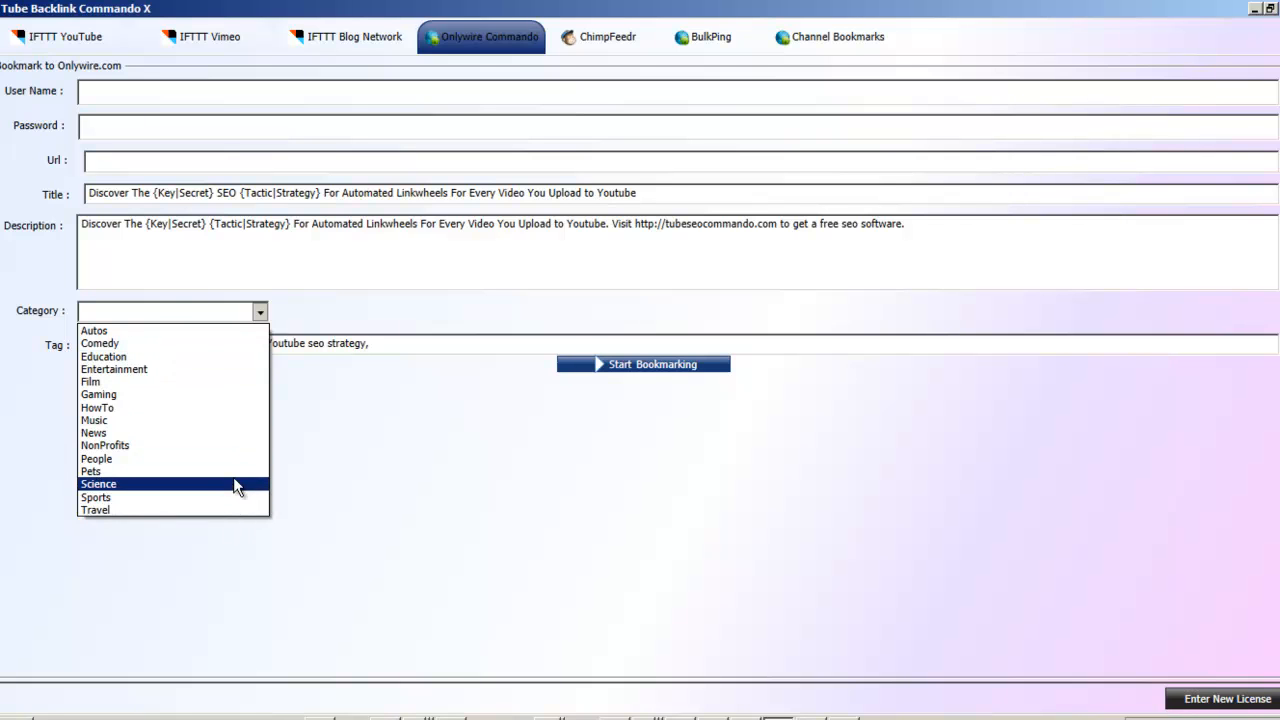
pyautogui.click(233, 408)
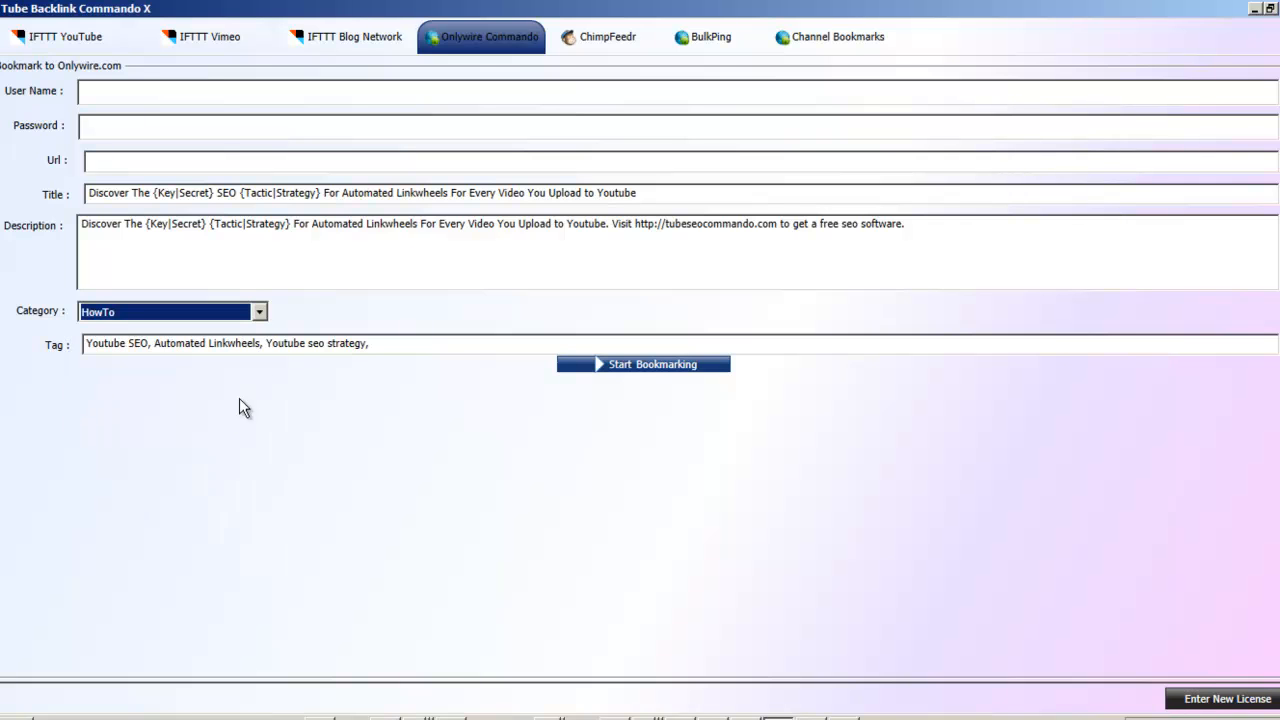
pyautogui.click(259, 312)
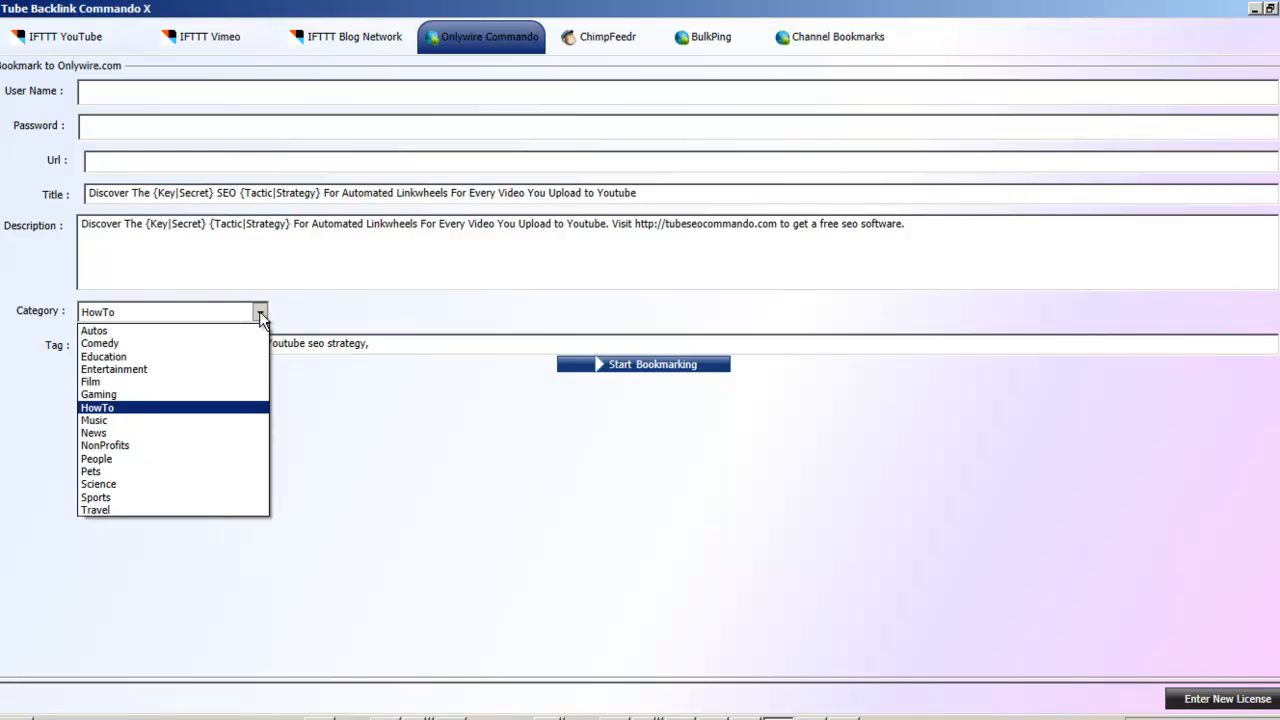
pyautogui.click(100, 408)
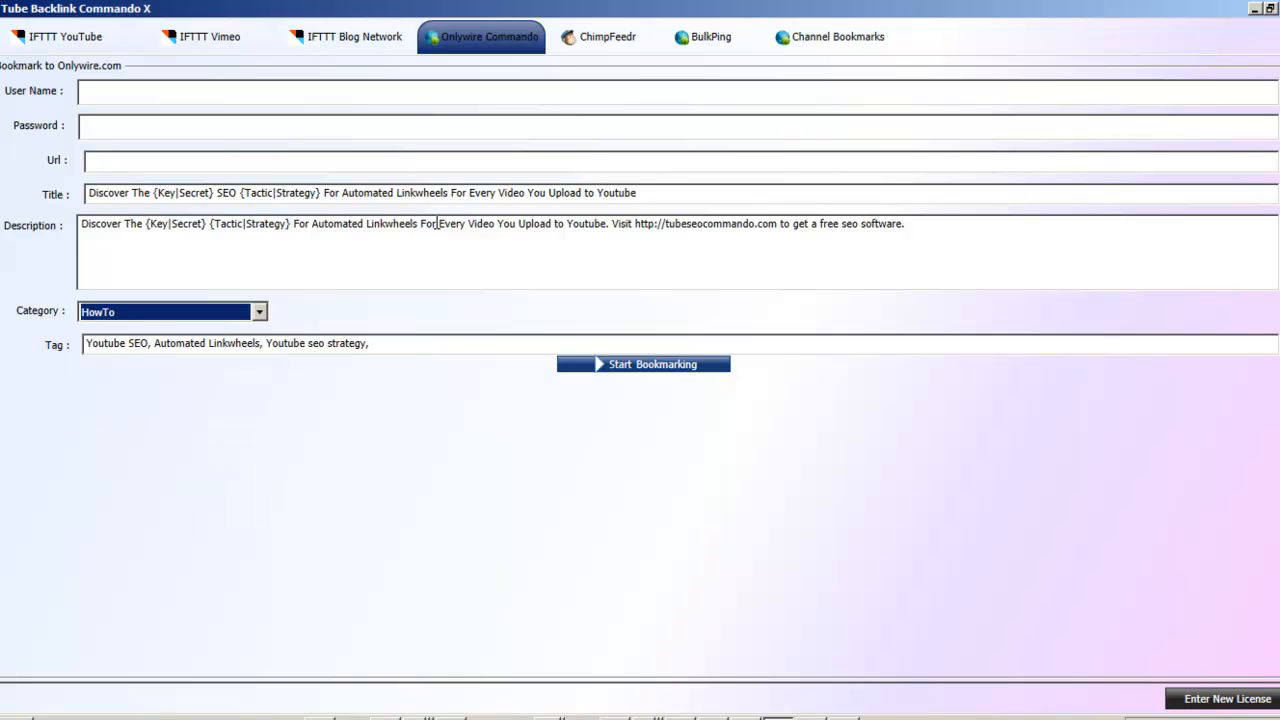
pyautogui.click(935, 224)
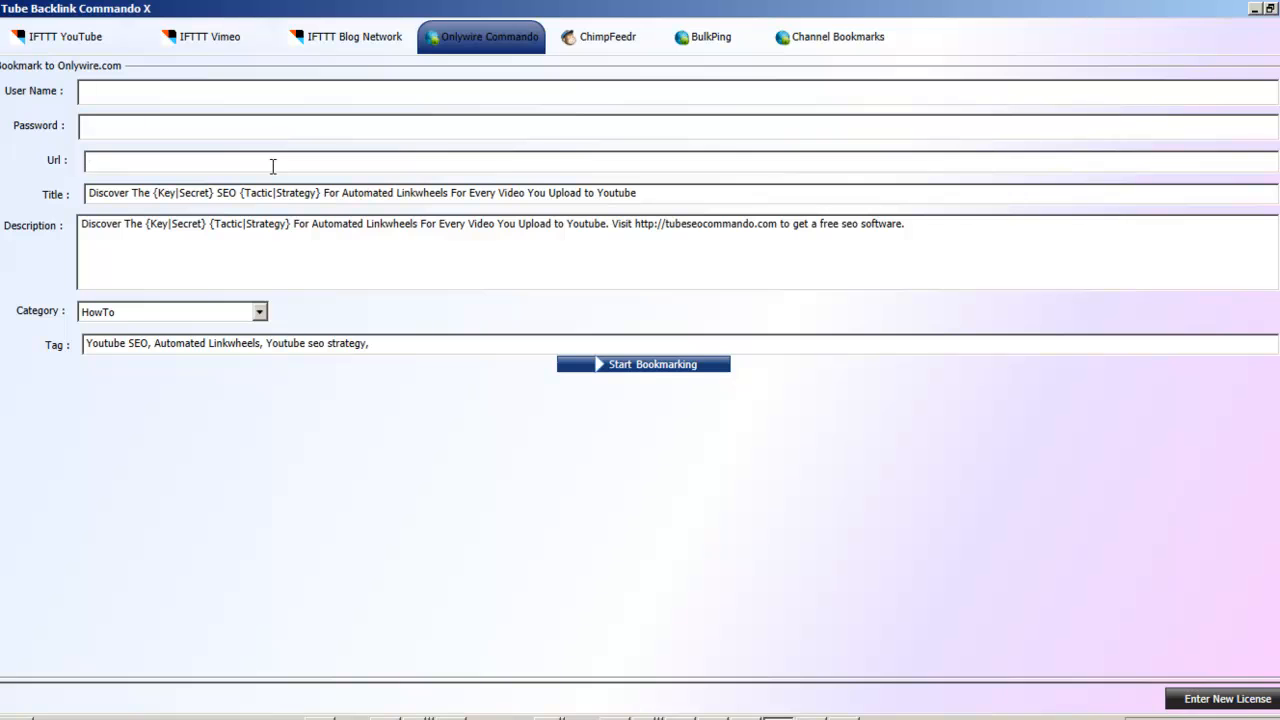
pyautogui.click(639, 367)
# Switch to Google Chrome and review the Fiverr search results for ifttt account setup gigs.
pyautogui.click(540, 714)
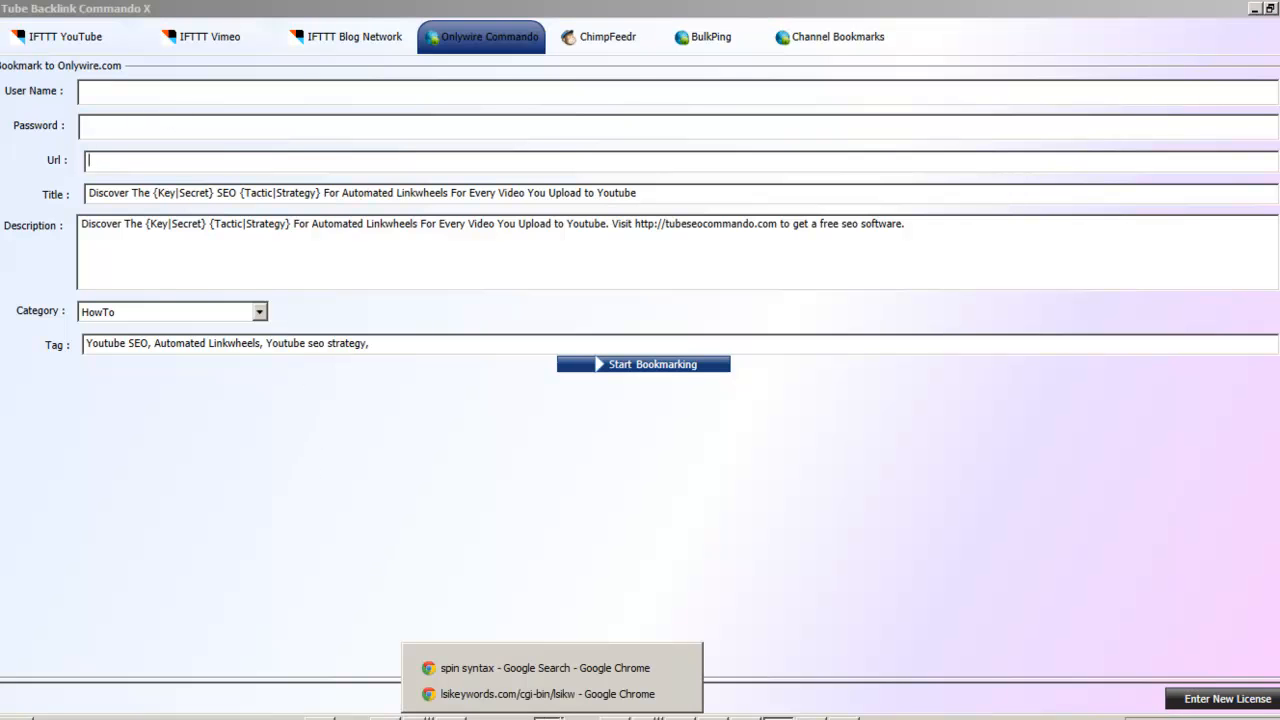
pyautogui.click(543, 694)
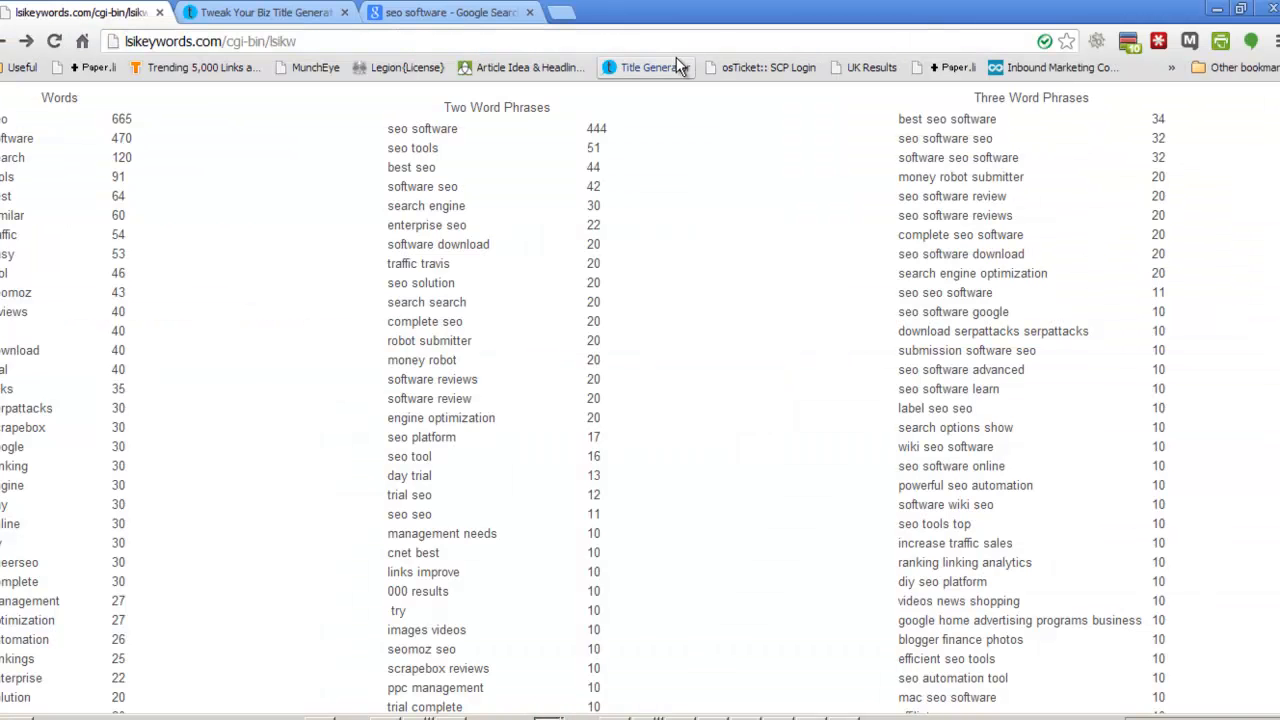
pyautogui.click(540, 714)
pyautogui.click(551, 664)
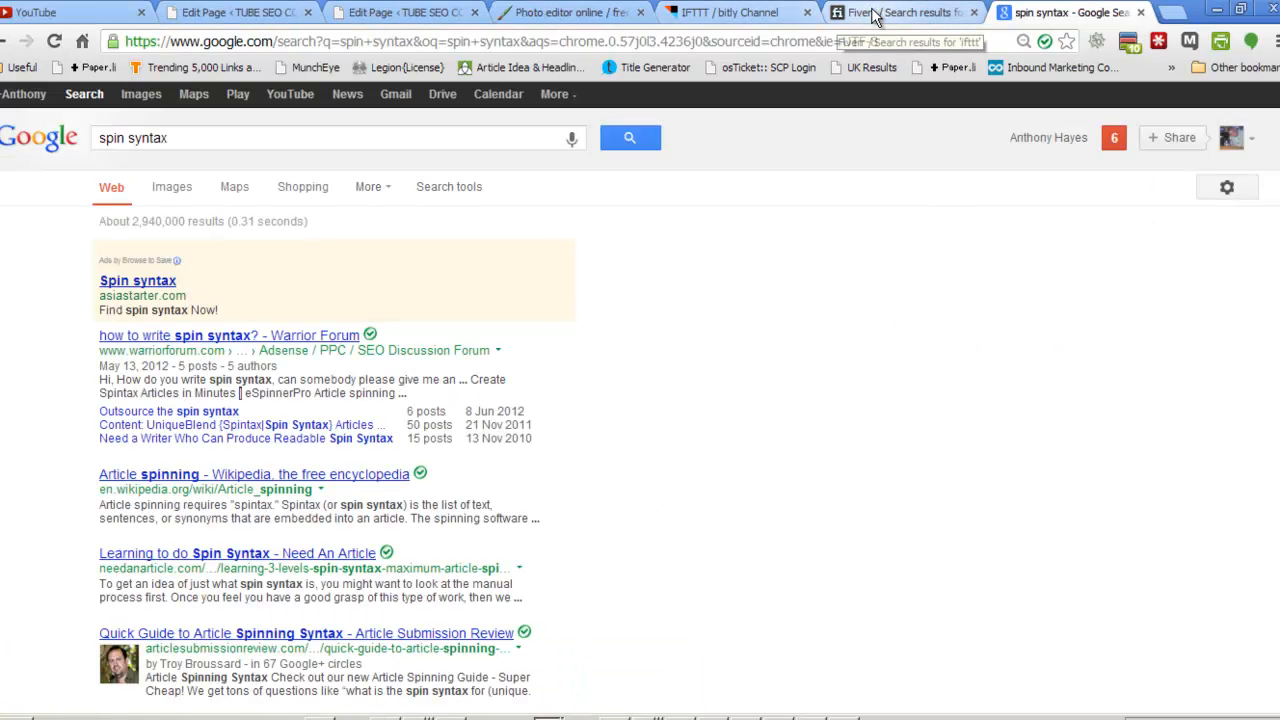
pyautogui.click(729, 16)
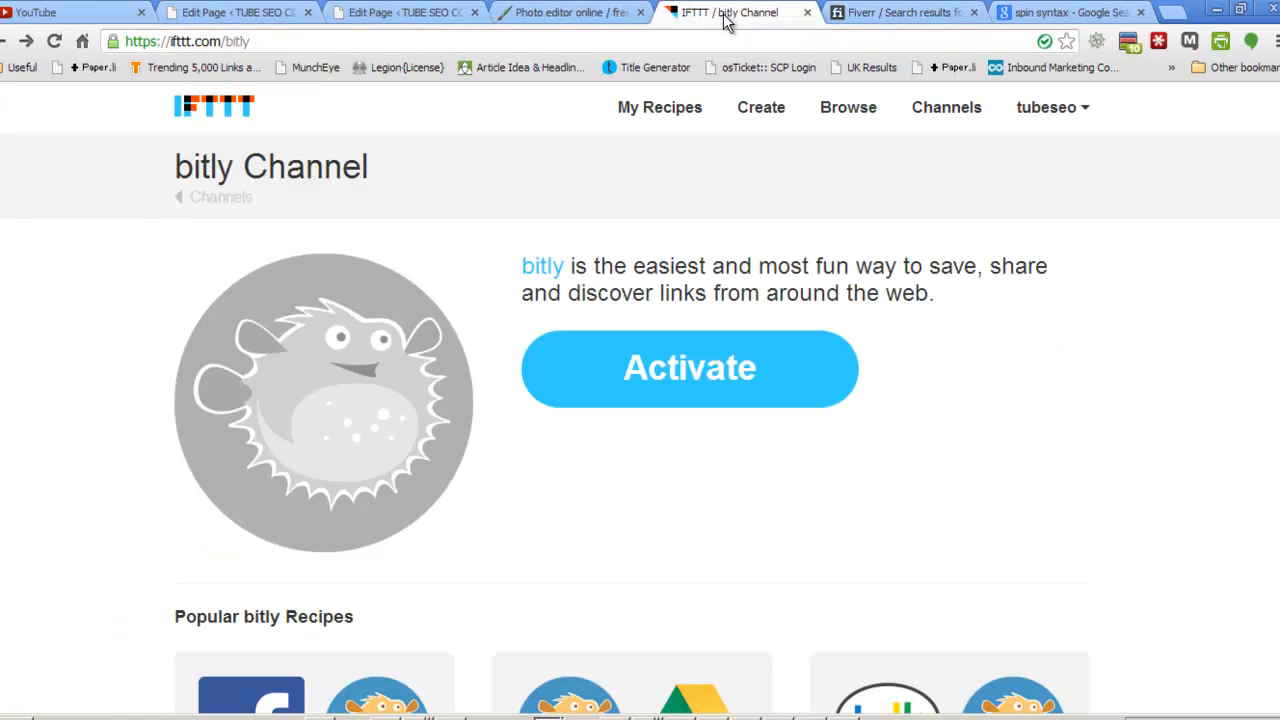
pyautogui.click(886, 14)
pyautogui.scroll(-3, 633, 400)
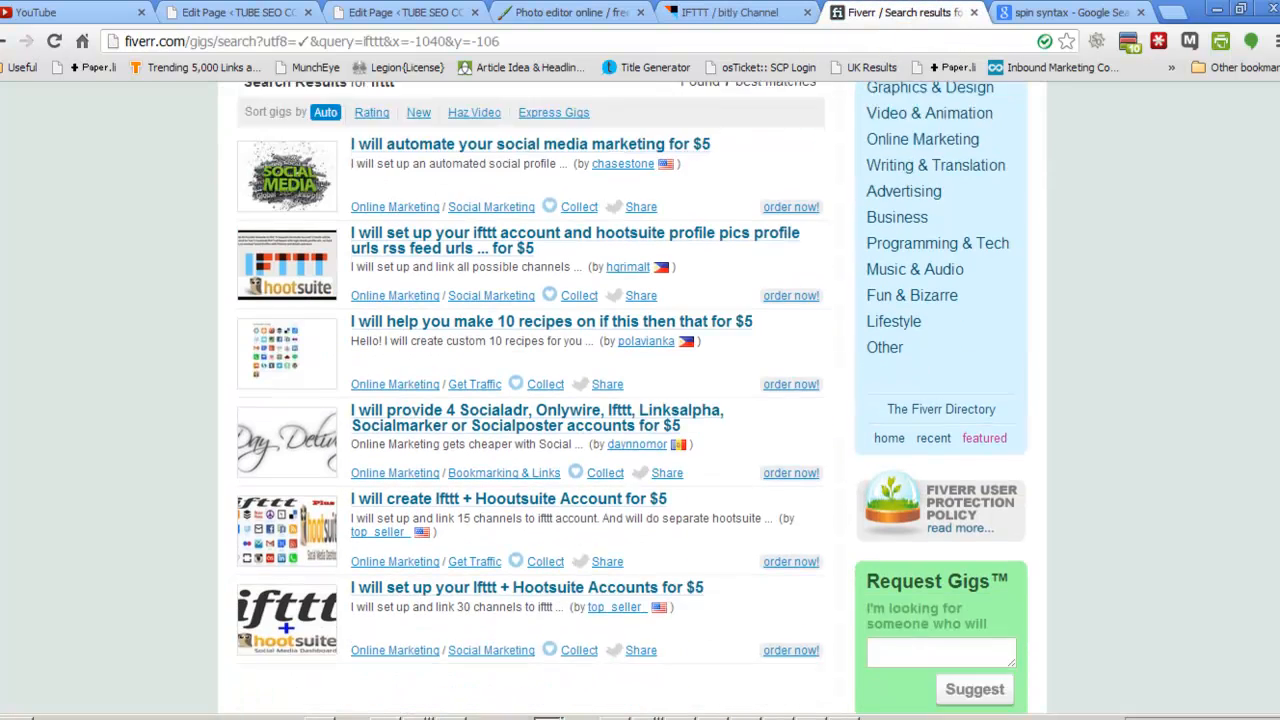
pyautogui.scroll(-1, 408, 417)
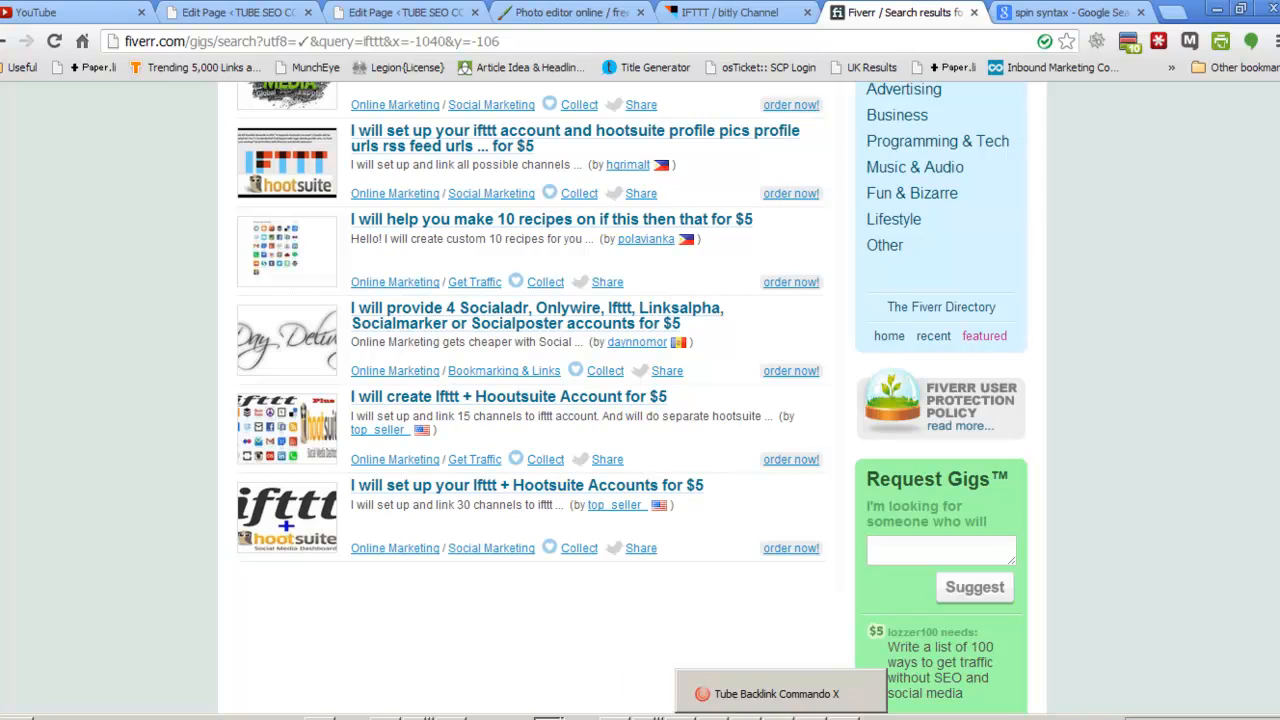
# Return to Tube Backlink Commando X and open the ChimpFeedr feed mash-up form.
pyautogui.click(778, 717)
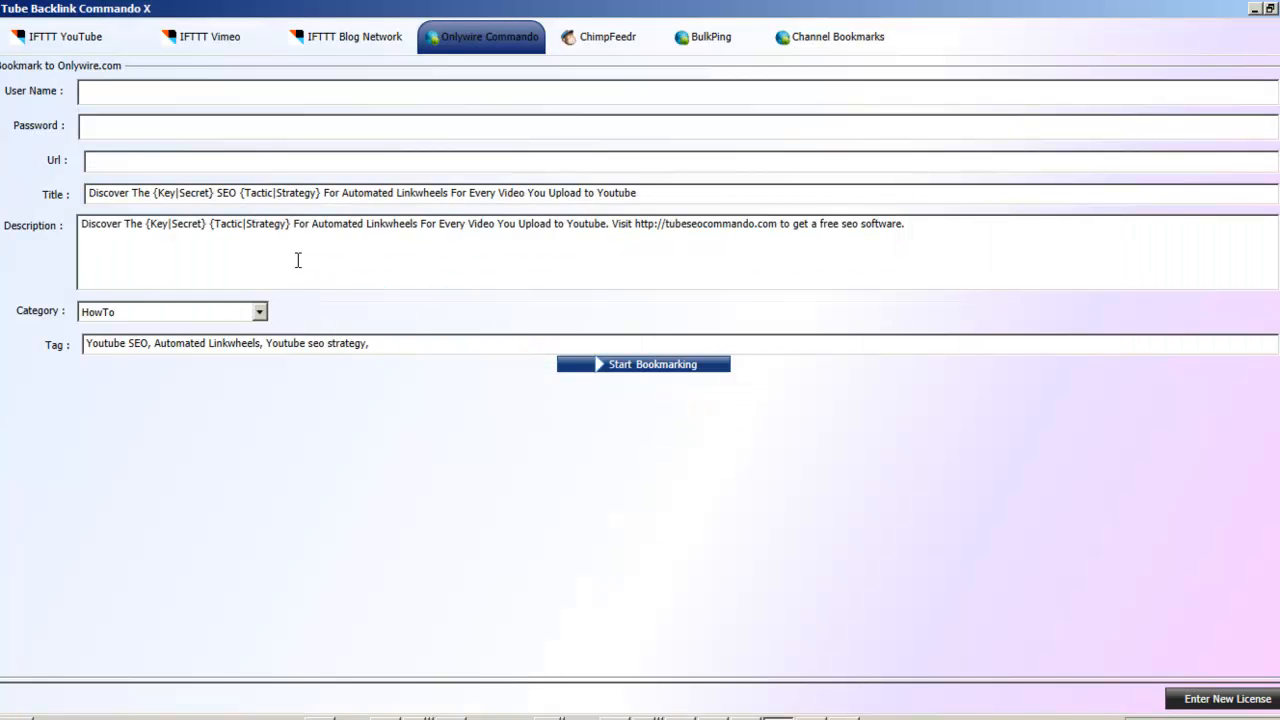
pyautogui.click(908, 225)
pyautogui.click(590, 44)
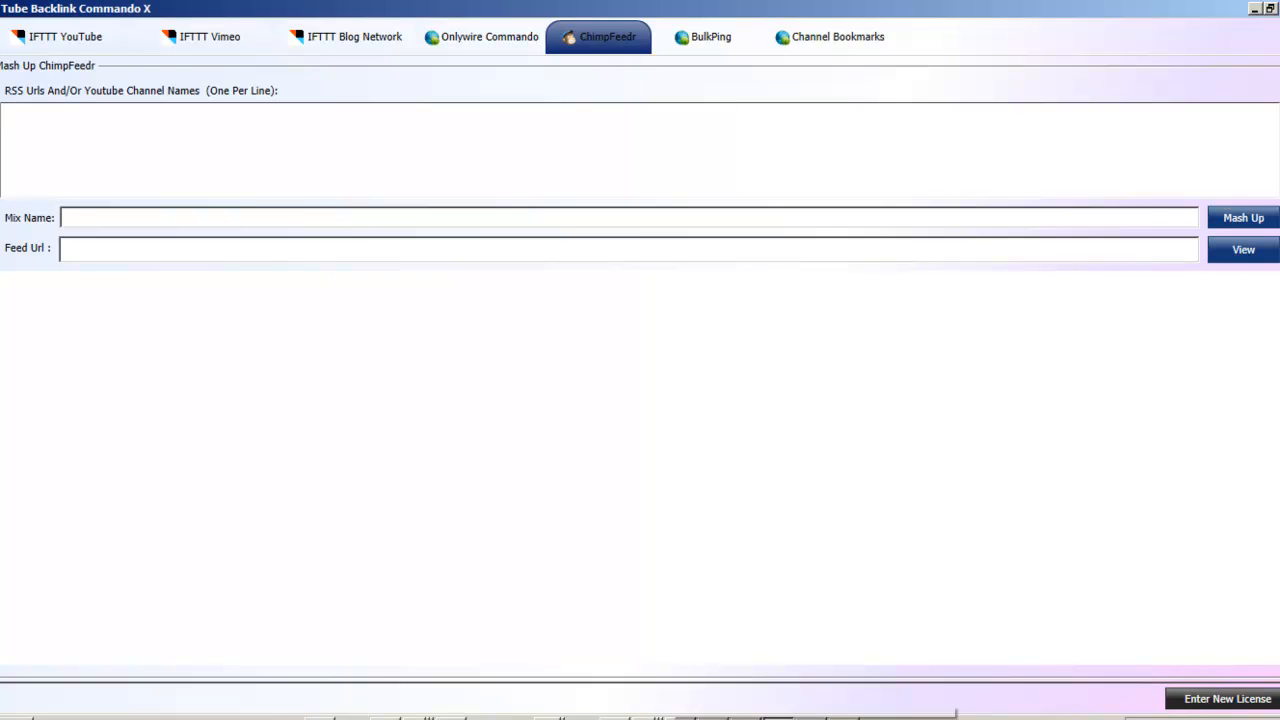
# Switch to the Ifttt sheet in OpenOffice Calc and copy the RSS Feed URL entries from Vimeo down to Zootool.
pyautogui.click(812, 718)
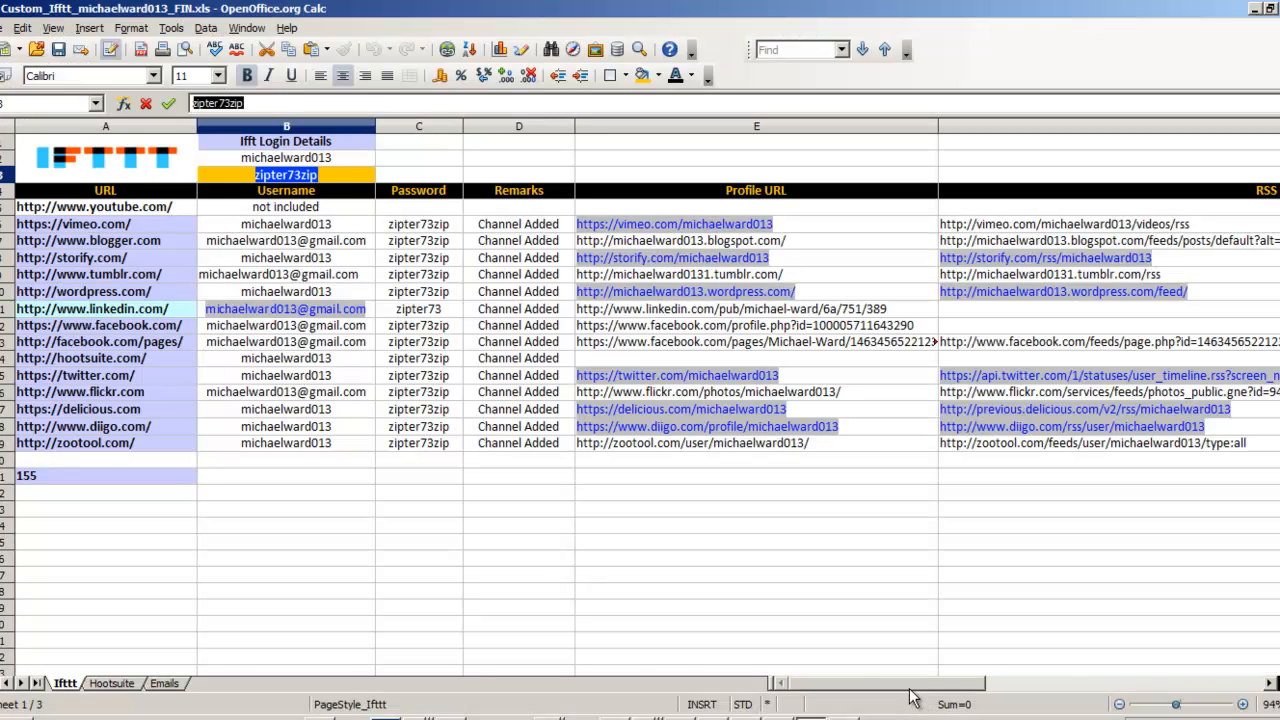
pyautogui.moveTo(928, 684); pyautogui.dragTo(965, 684)
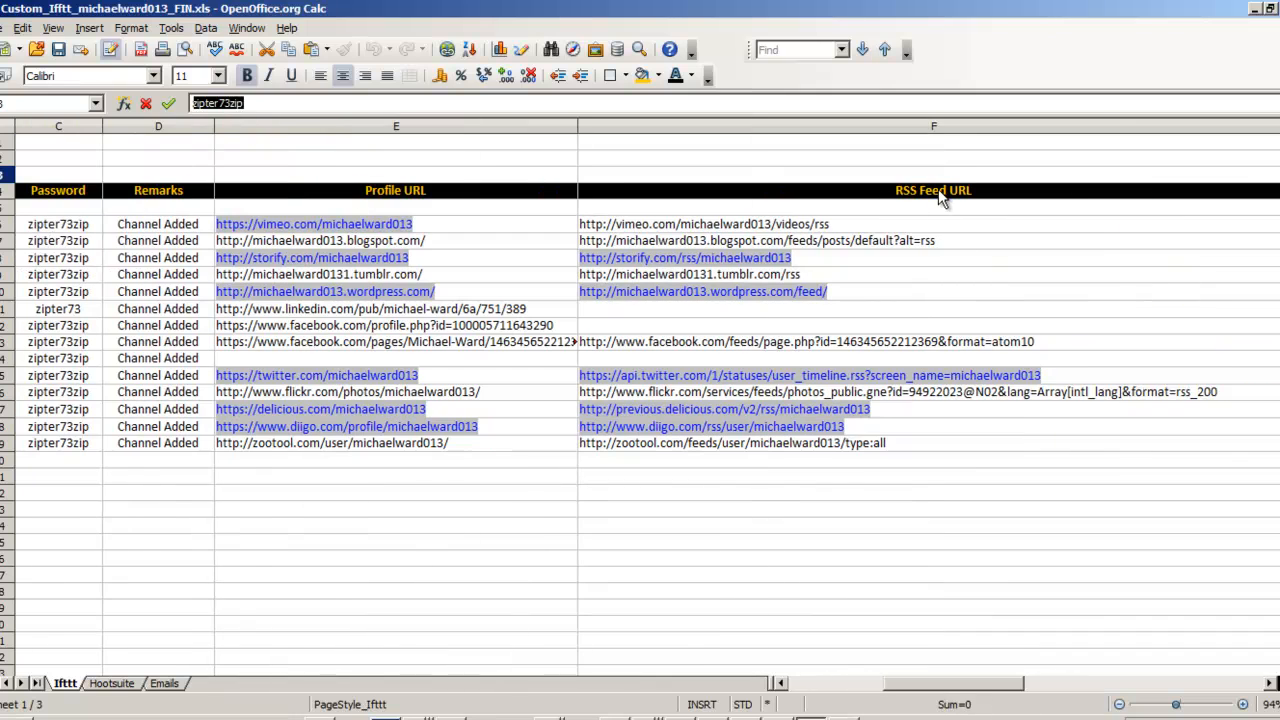
pyautogui.moveTo(583, 226); pyautogui.dragTo(617, 452)
pyautogui.hotkey('ctrl', 'c')
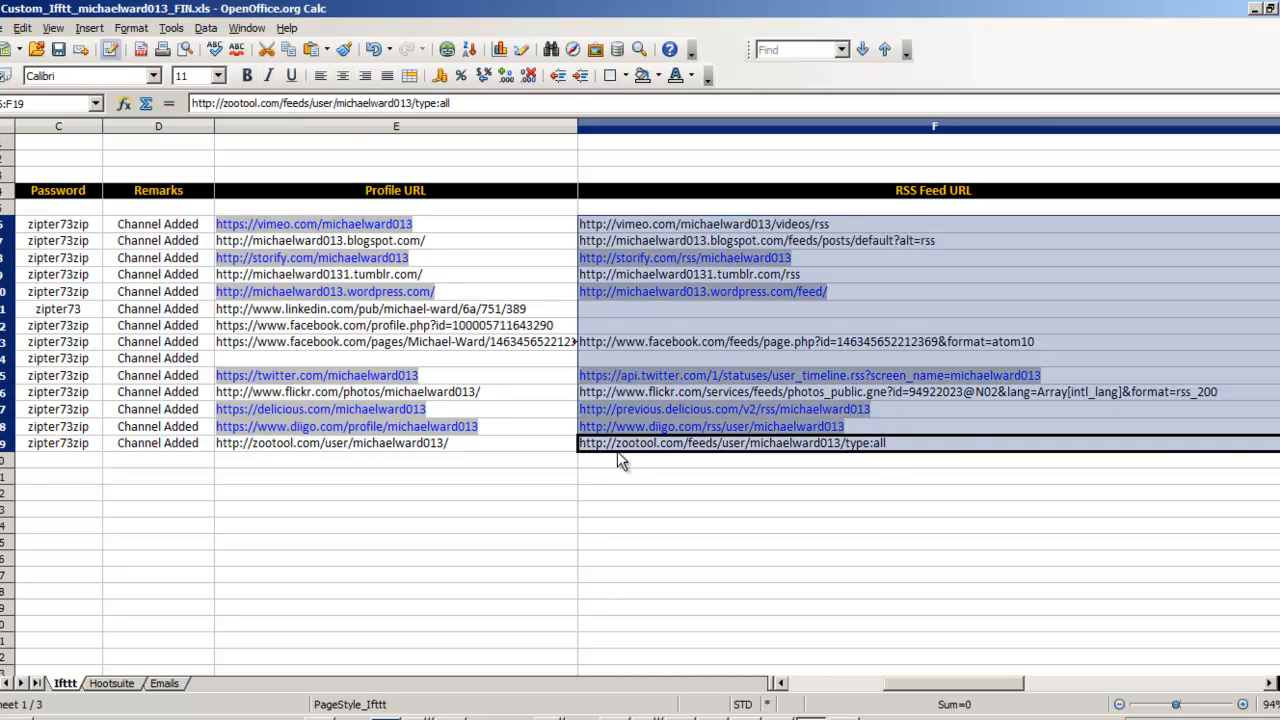
pyautogui.rightClick(825, 288)
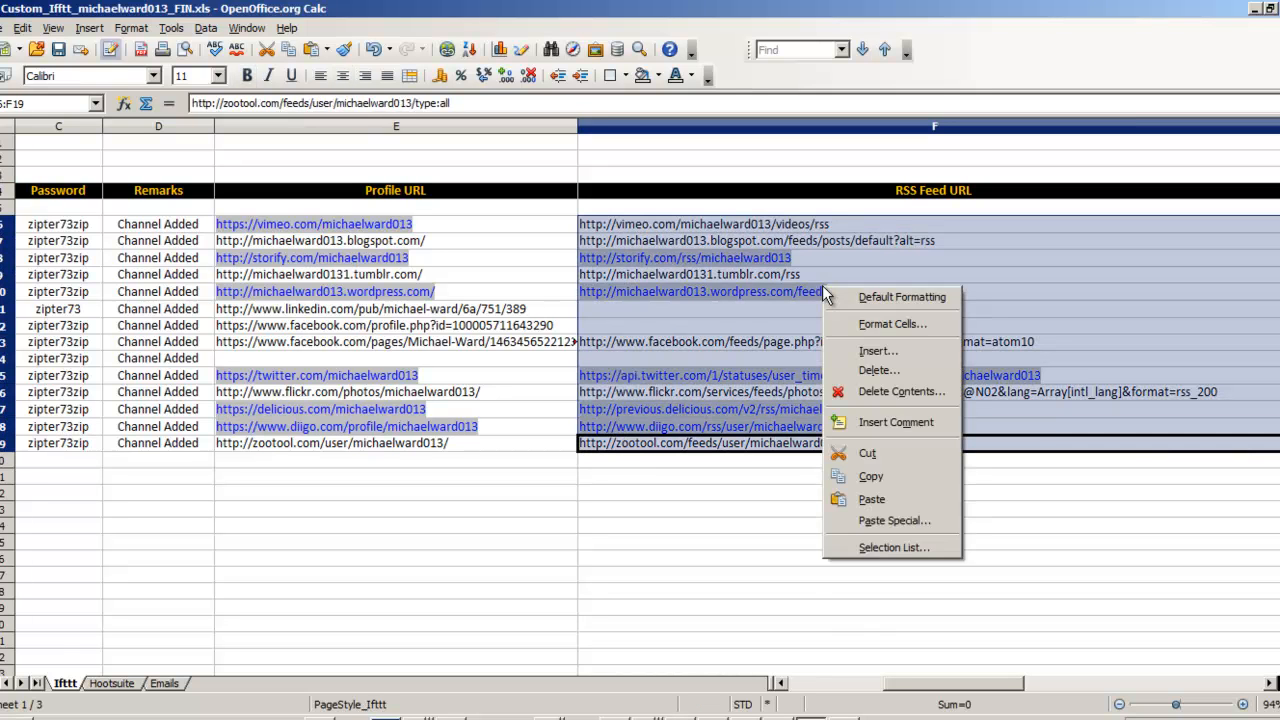
pyautogui.click(908, 478)
# Paste the copied RSS feed URLs into a new Notepad document.
pyautogui.rightClick(647, 715)
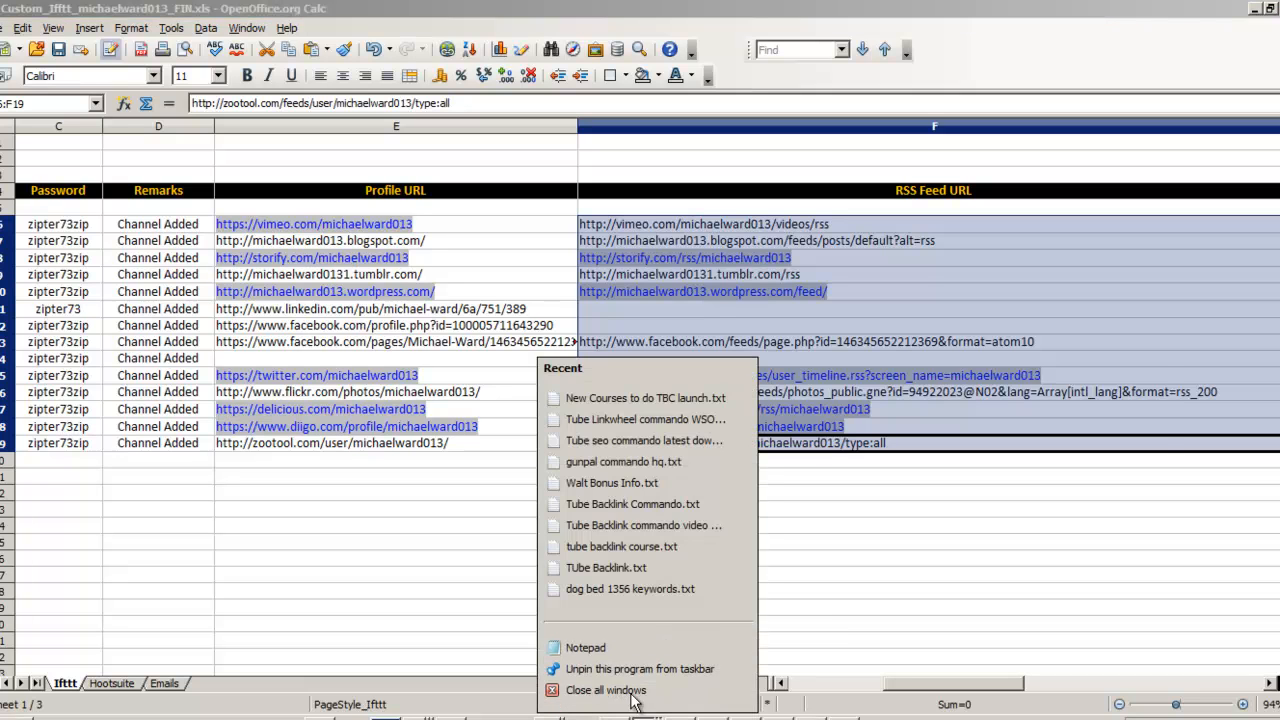
pyautogui.click(600, 649)
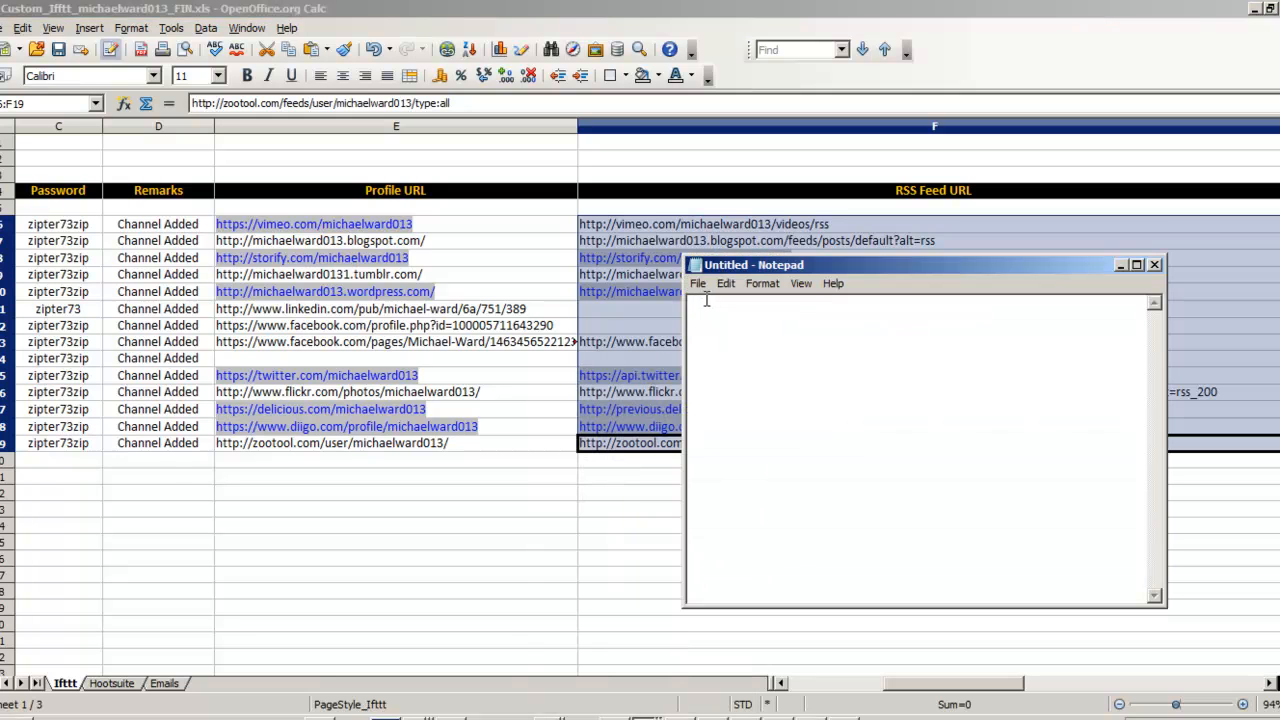
pyautogui.hotkey('ctrl', 'v')
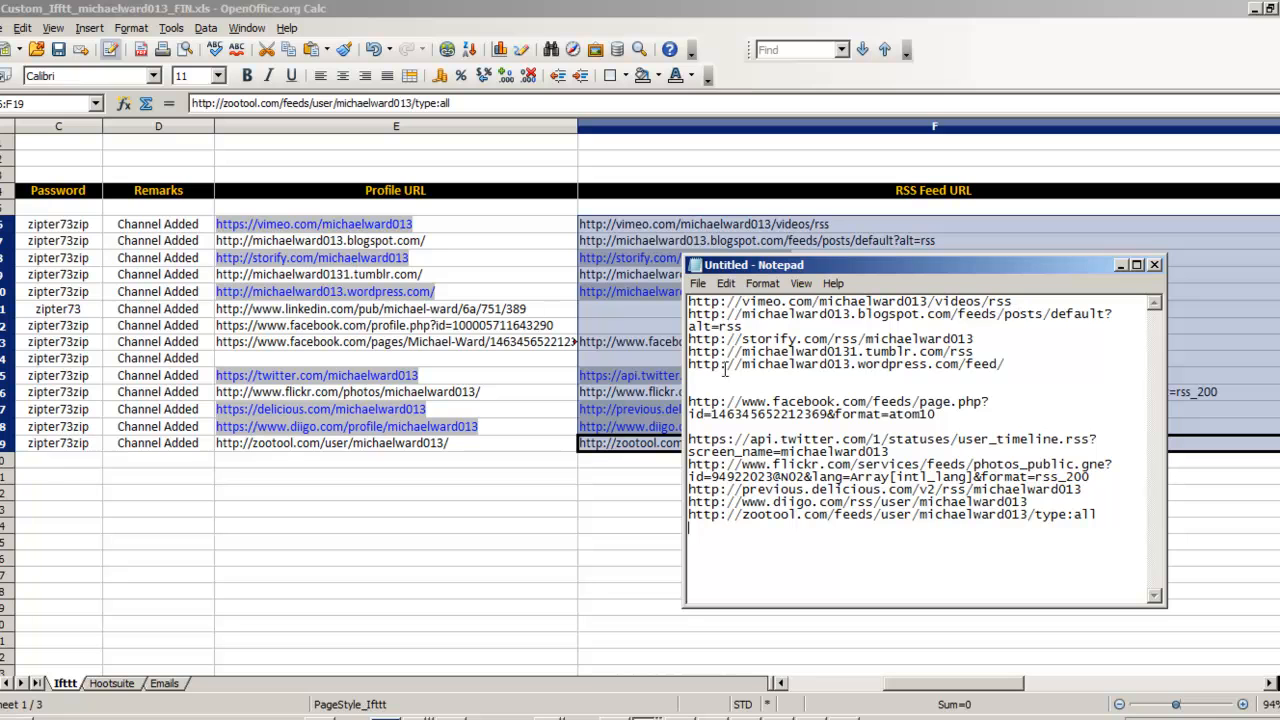
# Remove the blank lines between the feed URLs in the Notepad list.
pyautogui.press('BackSpace')
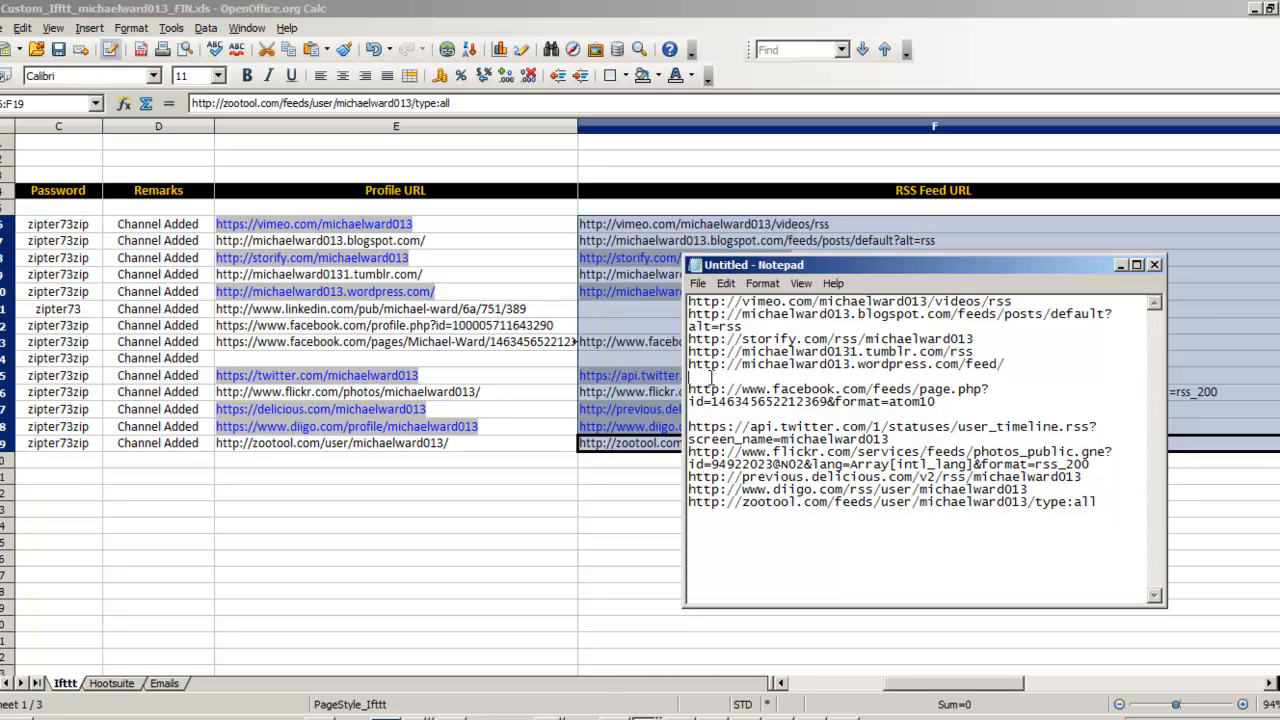
pyautogui.press('BackSpace')
pyautogui.click(704, 402)
pyautogui.press('BackSpace')
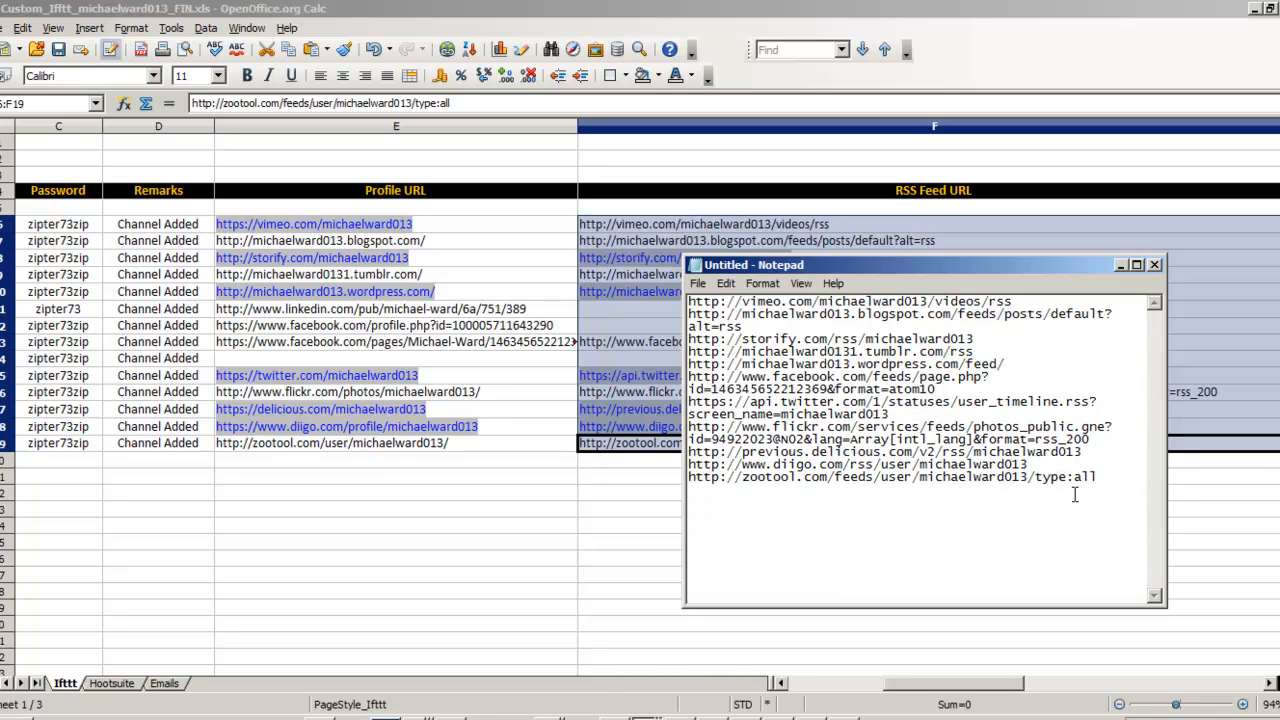
# Return to OpenOffice Calc and copy the Hootsuite sheet's RSS Feed URL entries from the Twitter row down to the WordPress row.
pyautogui.click(523, 530)
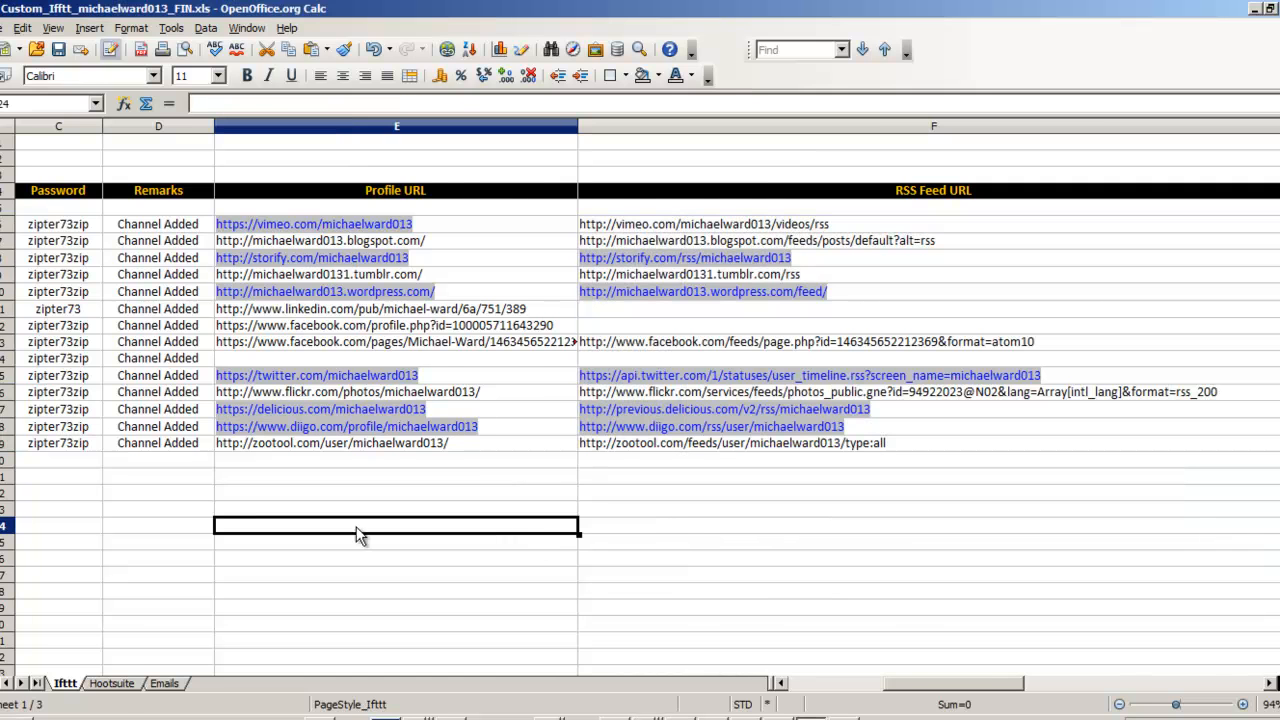
pyautogui.click(111, 684)
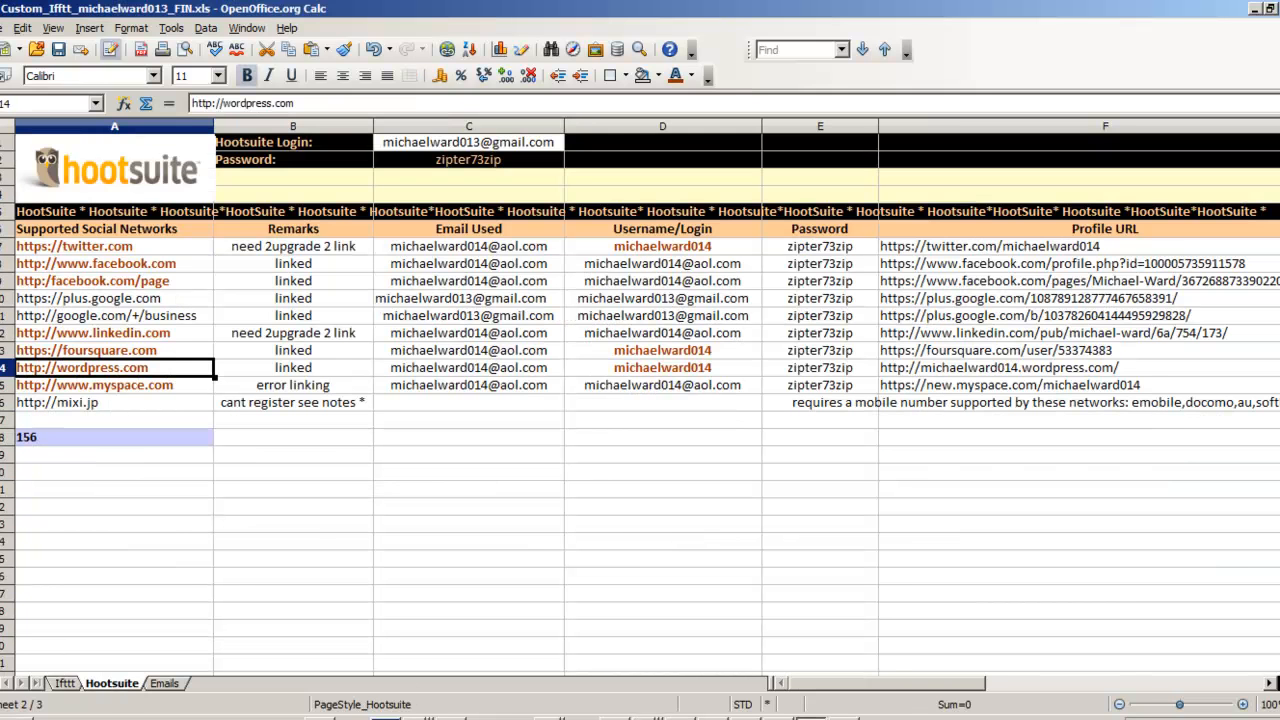
pyautogui.moveTo(895, 683); pyautogui.dragTo(1064, 683)
pyautogui.moveTo(846, 251); pyautogui.dragTo(843, 380)
pyautogui.rightClick(912, 342)
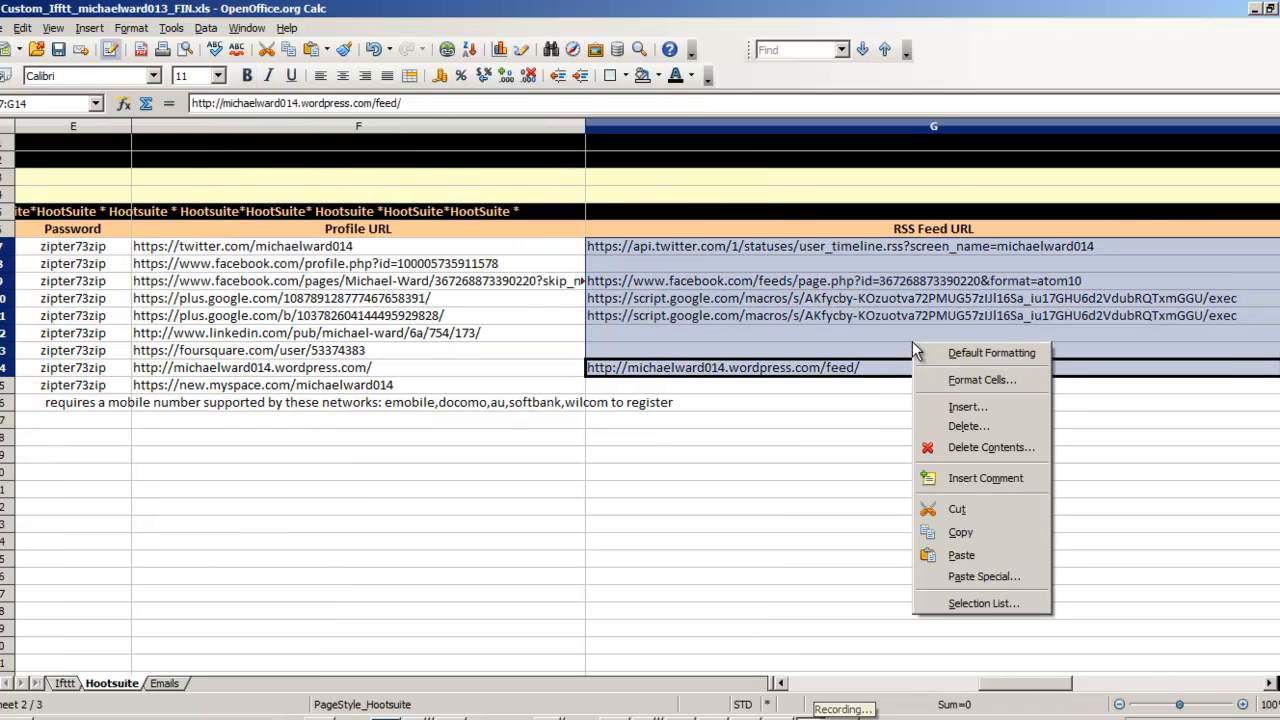
pyautogui.click(962, 533)
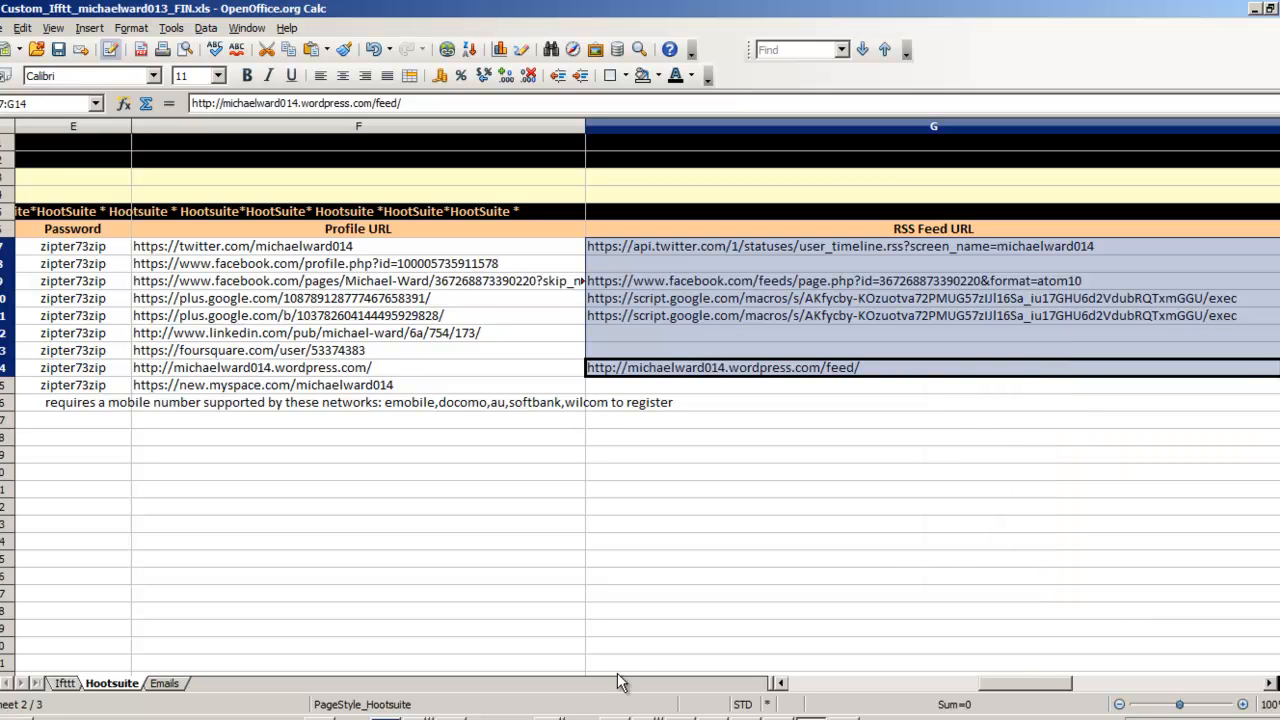
# Paste the Hootsuite feed URLs at the end of the Notepad list and remove the blank lines among them.
pyautogui.click(648, 718)
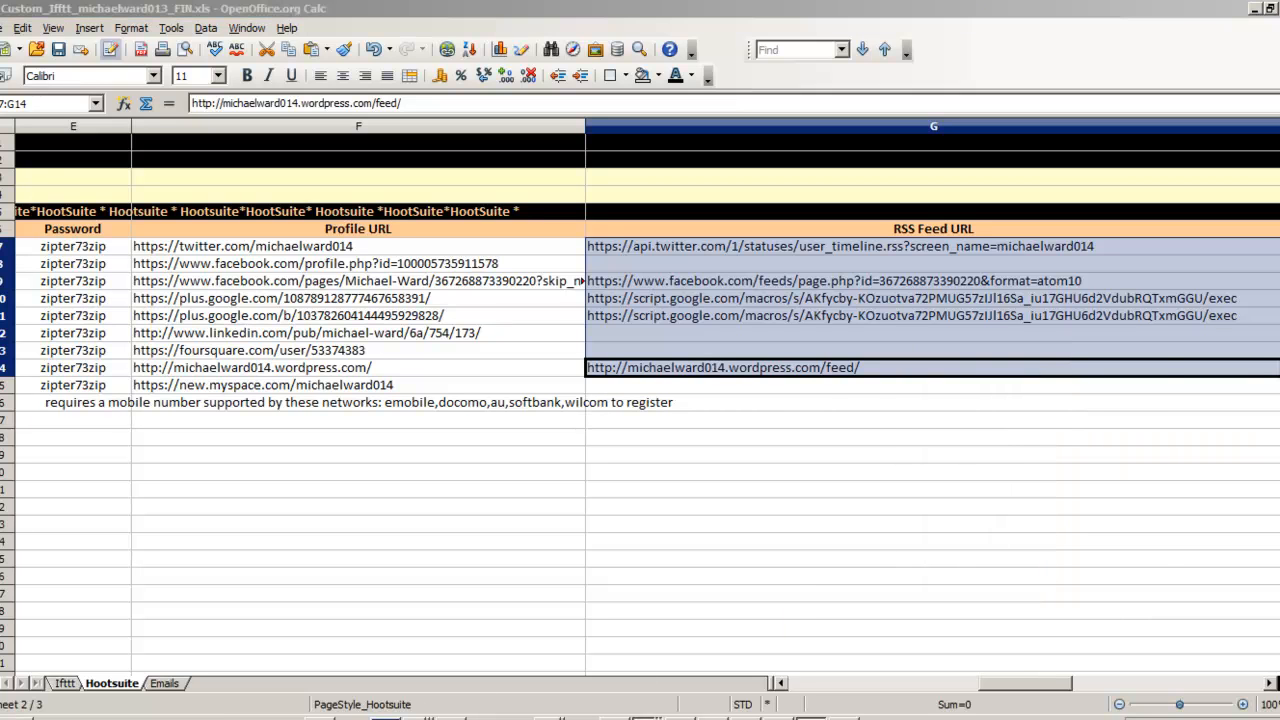
pyautogui.click(620, 694)
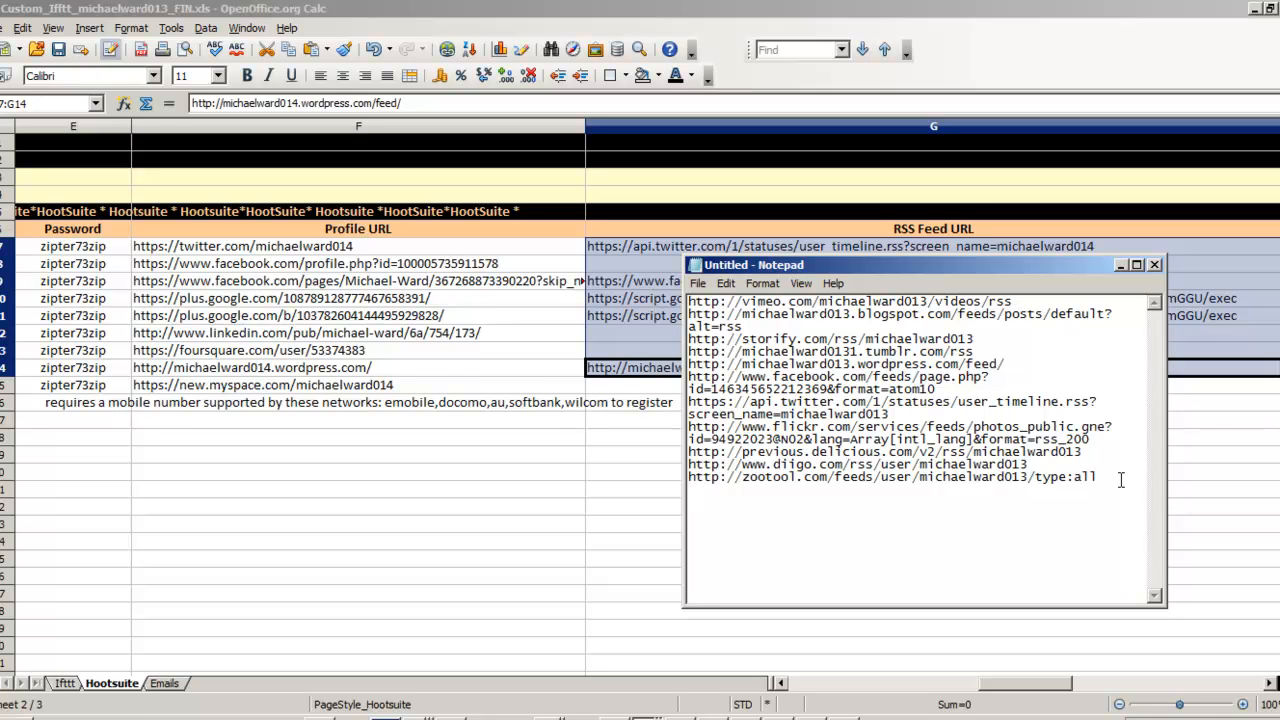
pyautogui.hotkey('ctrl', 'v')
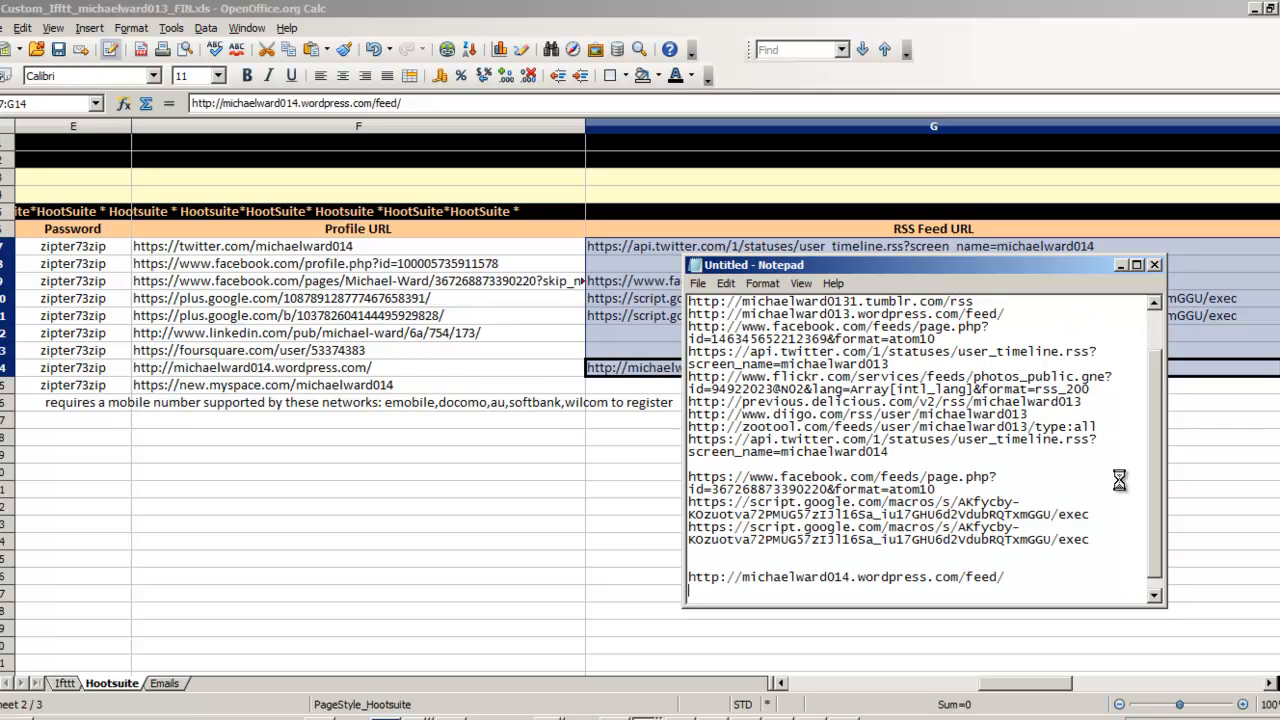
pyautogui.click(756, 467)
pyautogui.press('BackSpace')
pyautogui.click(712, 543)
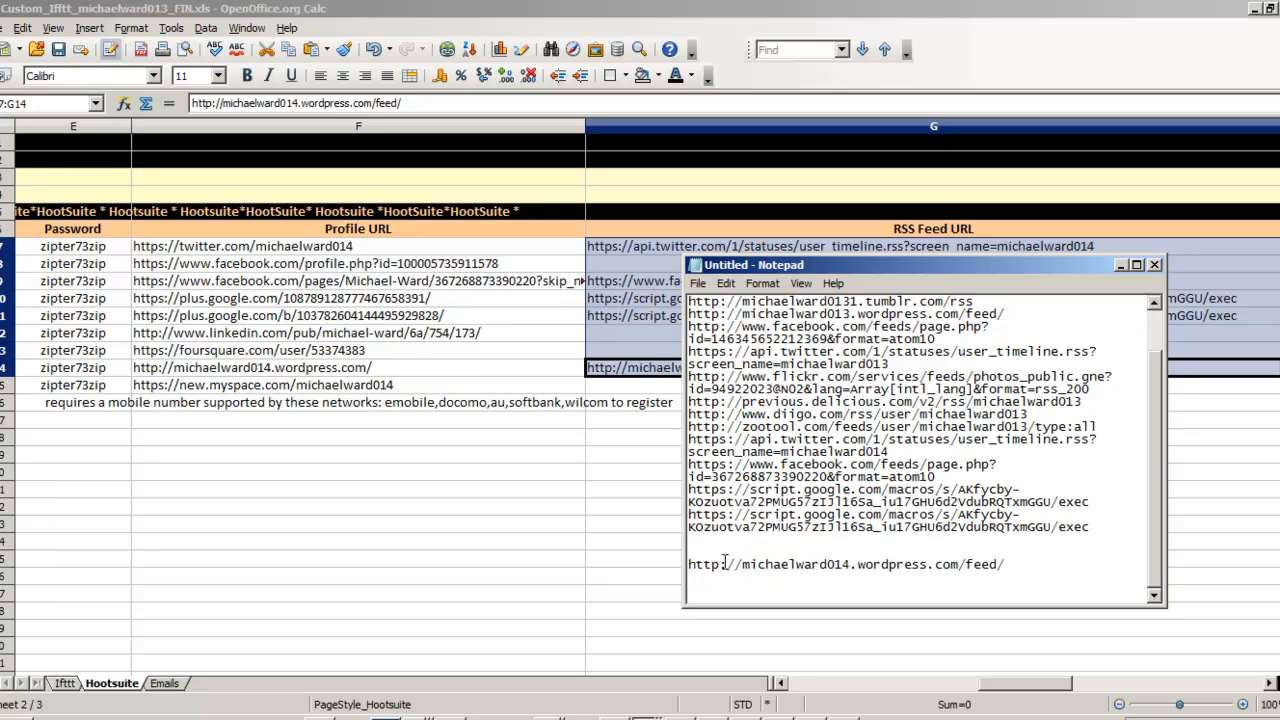
pyautogui.press('BackSpace')
pyautogui.click(702, 552)
pyautogui.press('BackSpace')
# Copy the complete feed URL list from Notepad into the ChimpFeedr RSS URLs box in Tube Backlink Commando X.
pyautogui.moveTo(1008, 565); pyautogui.dragTo(662, 272)
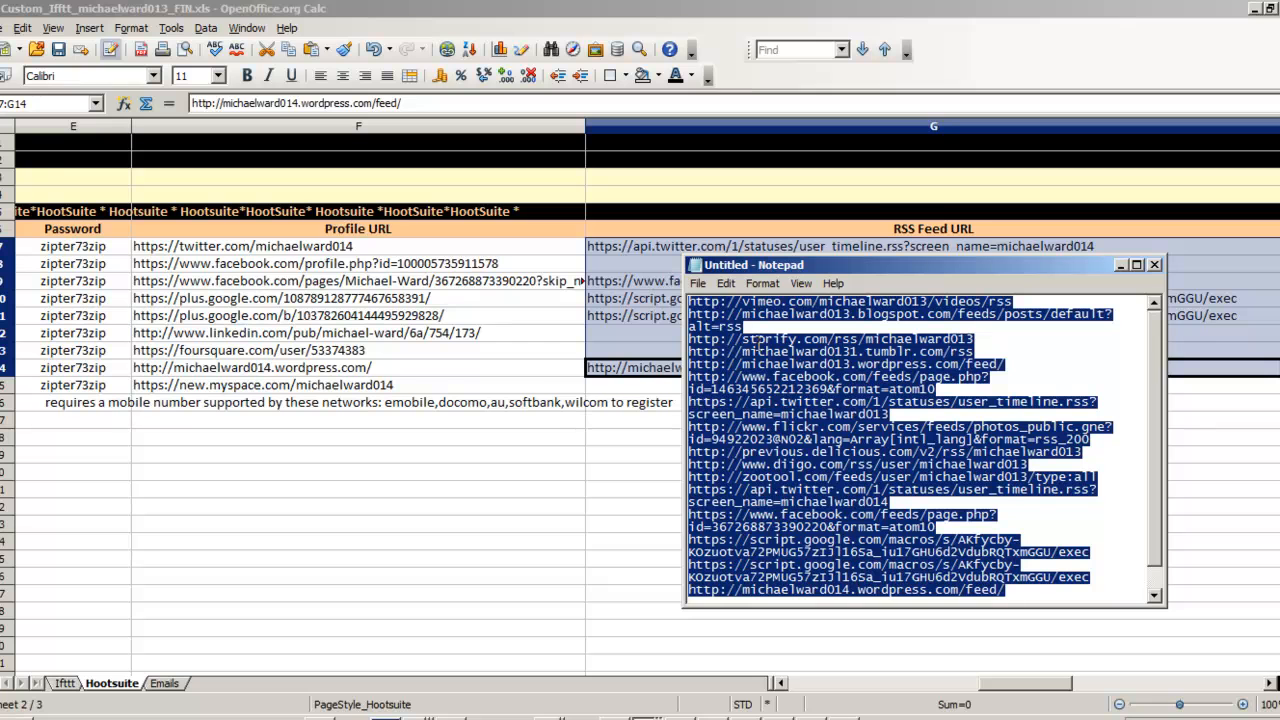
pyautogui.rightClick(796, 420)
pyautogui.click(833, 474)
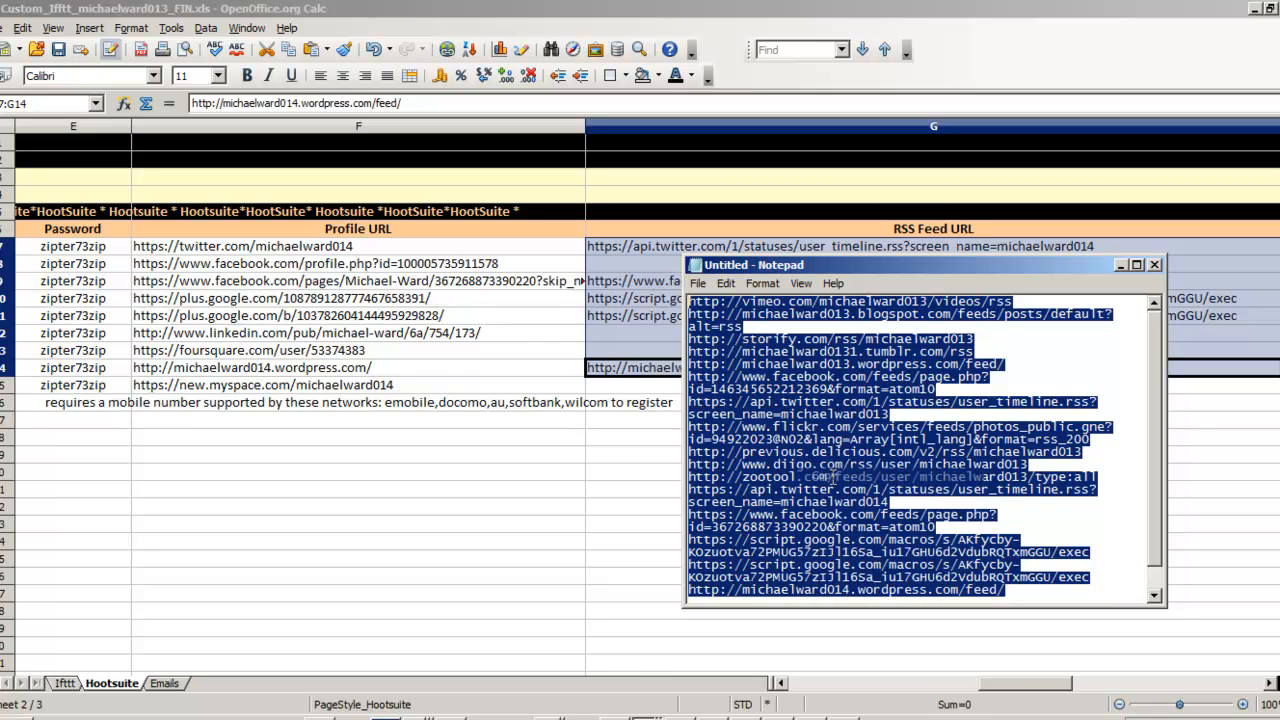
pyautogui.click(760, 668)
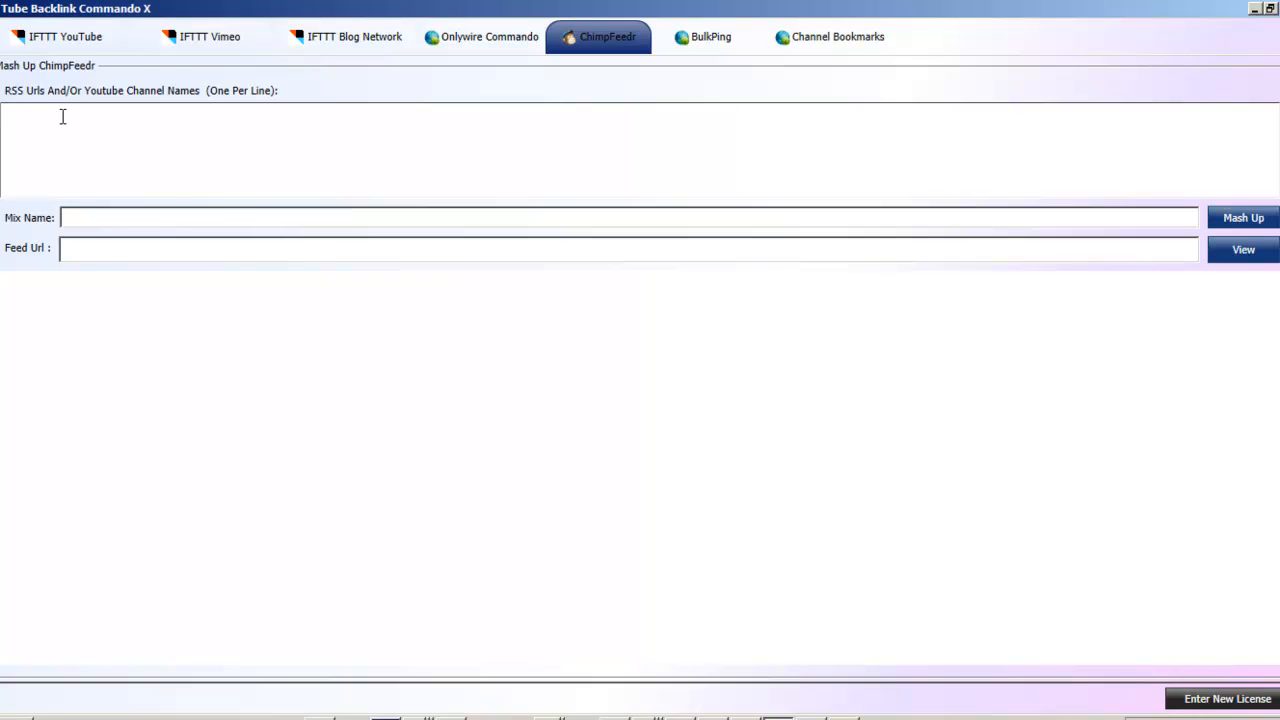
pyautogui.hotkey('ctrl', 'v')
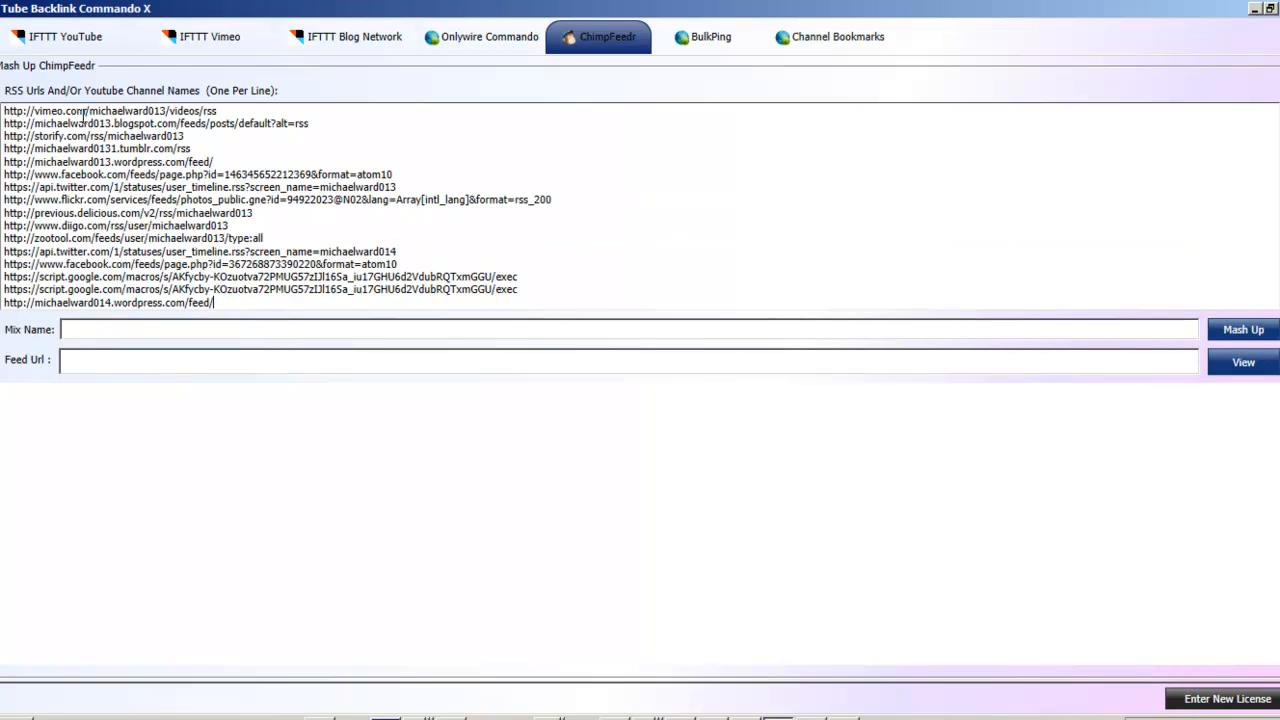
# Name the ChimpFeedr mix "Tube Backlink Commando Tutorials" and start the mash-up.
pyautogui.click(129, 330)
pyautogui.click(461, 38)
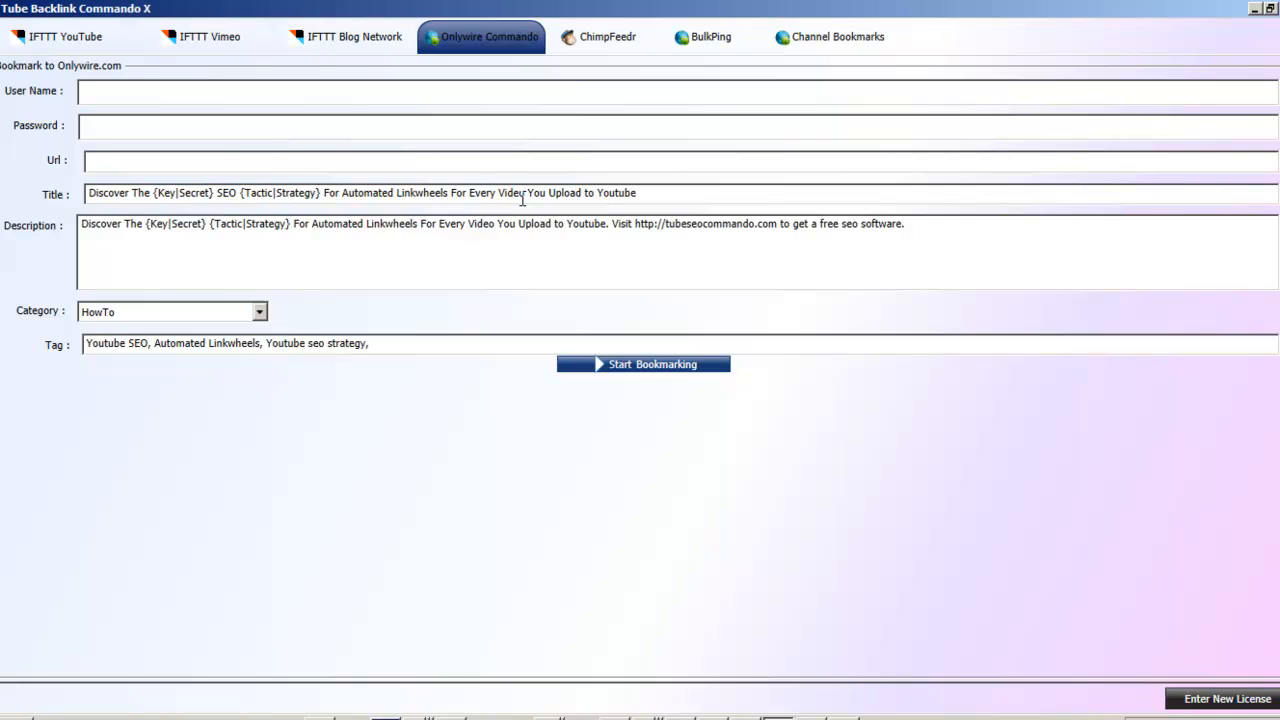
pyautogui.click(612, 35)
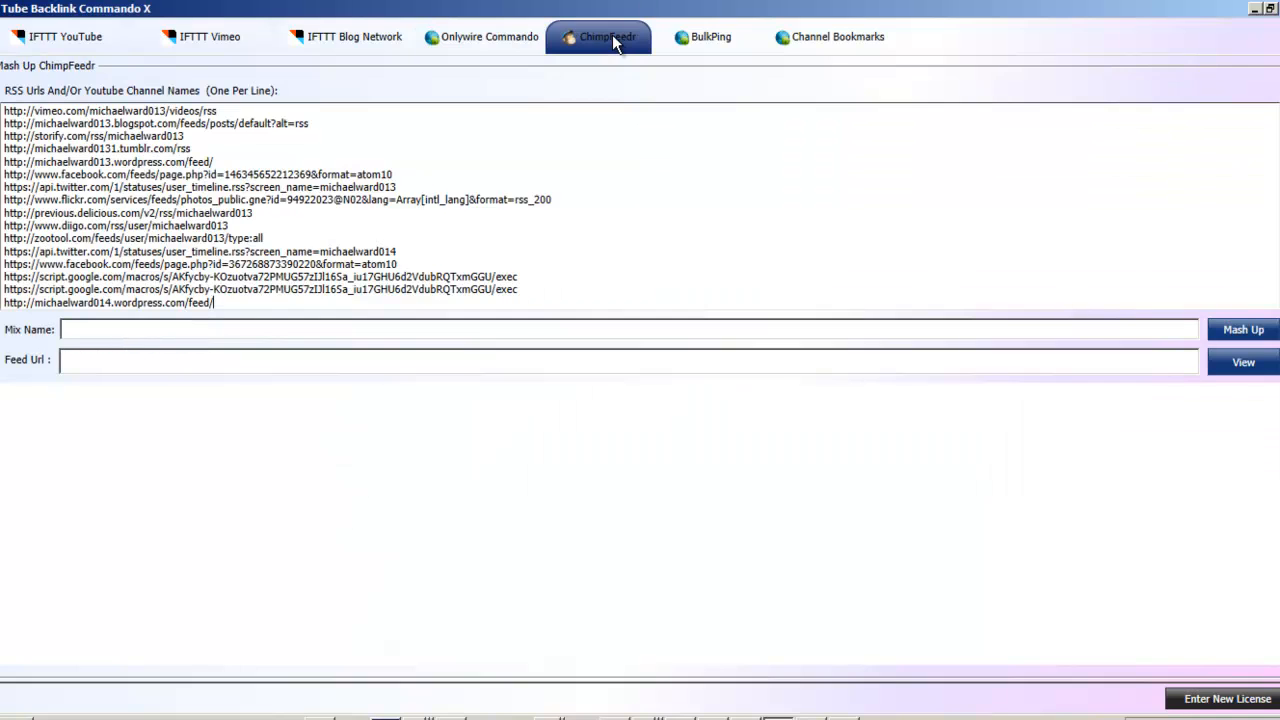
pyautogui.click(227, 328)
pyautogui.write('Tube Backlink Commando Tutorials')
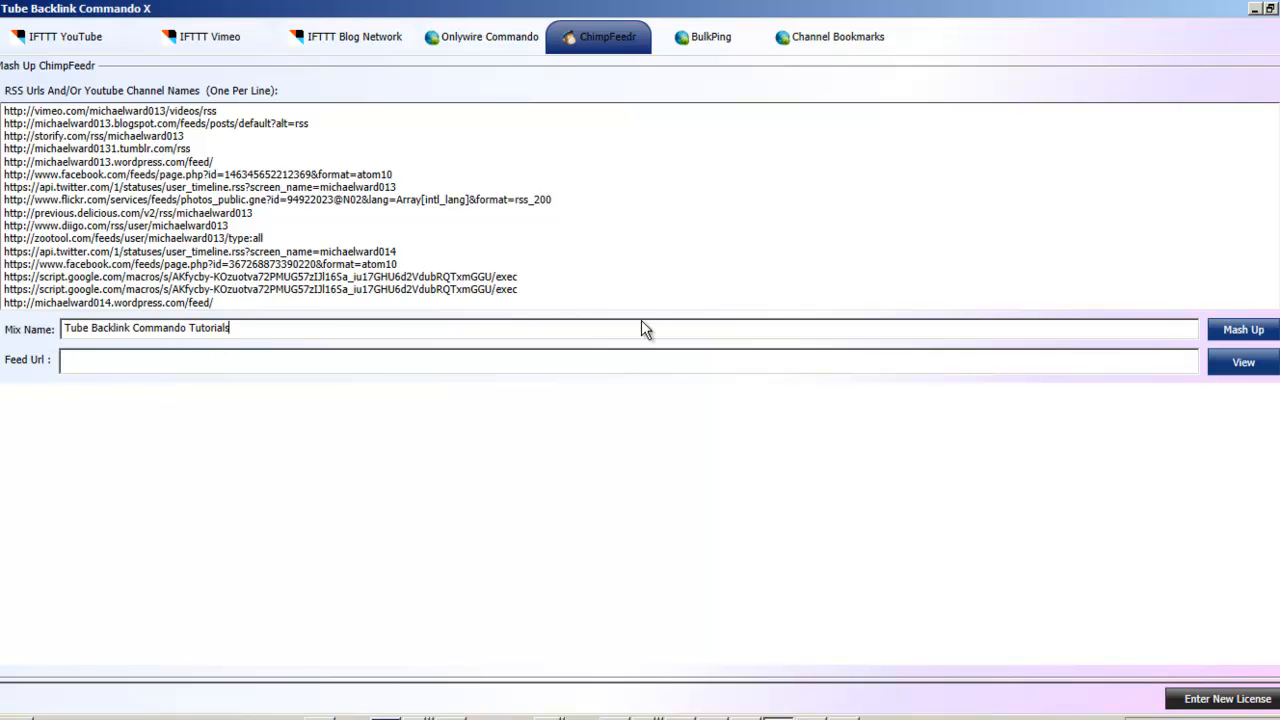
pyautogui.click(1246, 333)
pyautogui.click(844, 717)
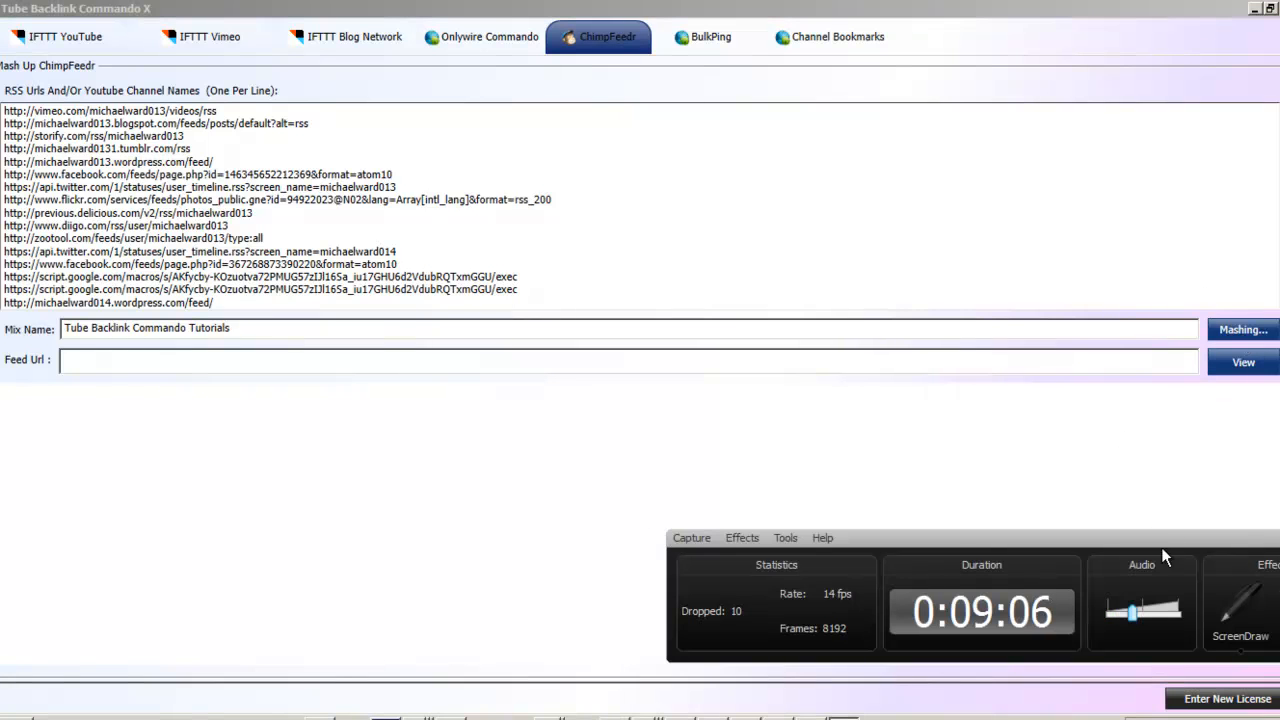
pyautogui.moveTo(1076, 533); pyautogui.dragTo(839, 538)
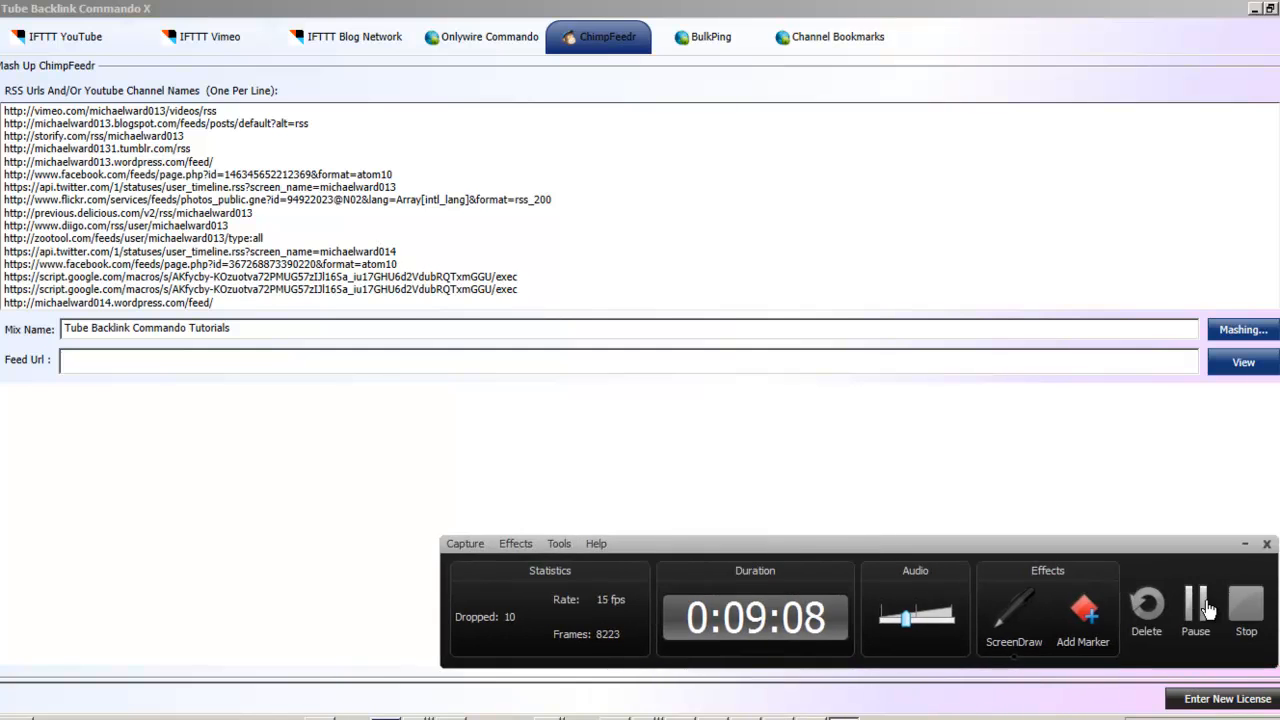
pyautogui.click(1198, 612)
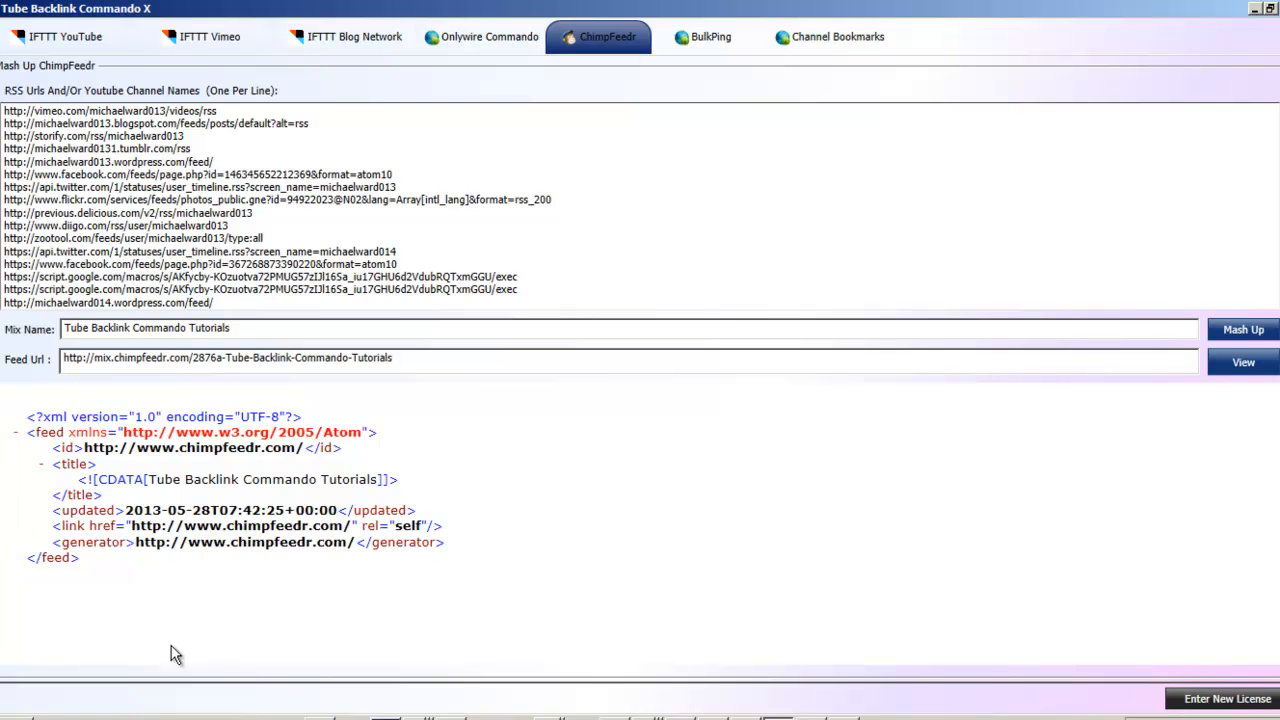
# Switch to the ChimpFeedr page in Google Chrome and view its RSS feed entry form.
pyautogui.click(582, 716)
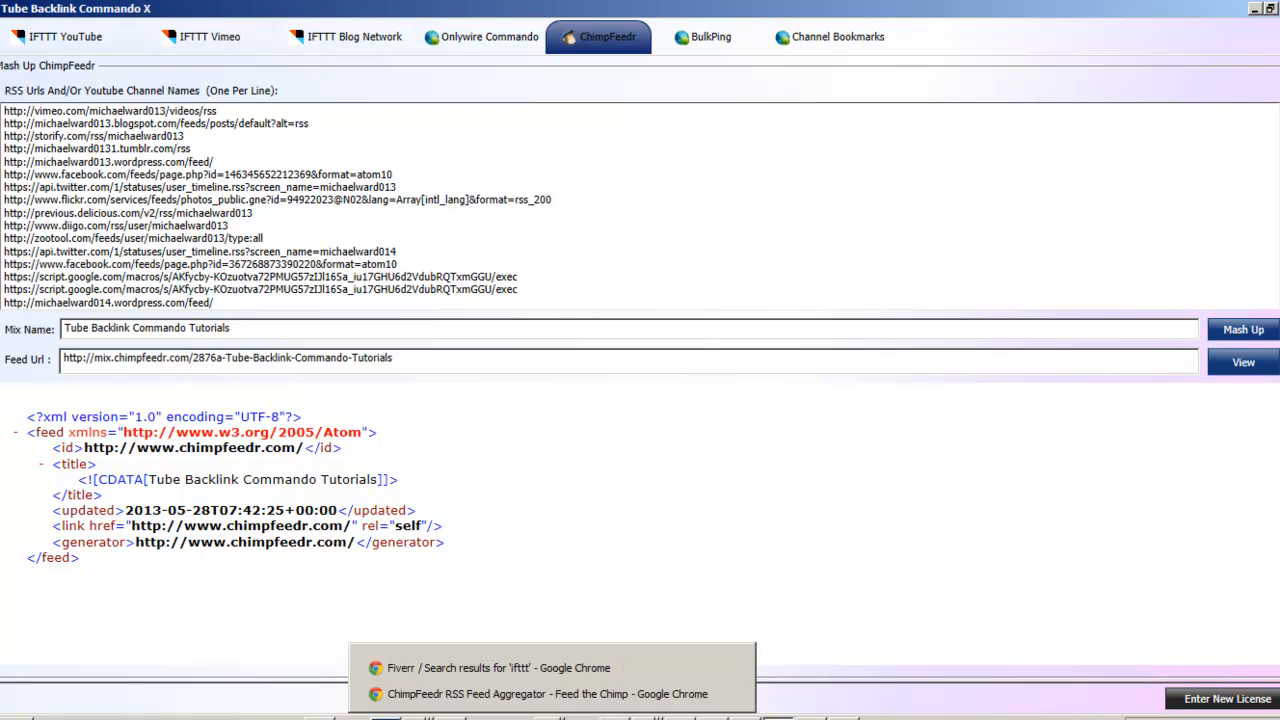
pyautogui.click(560, 694)
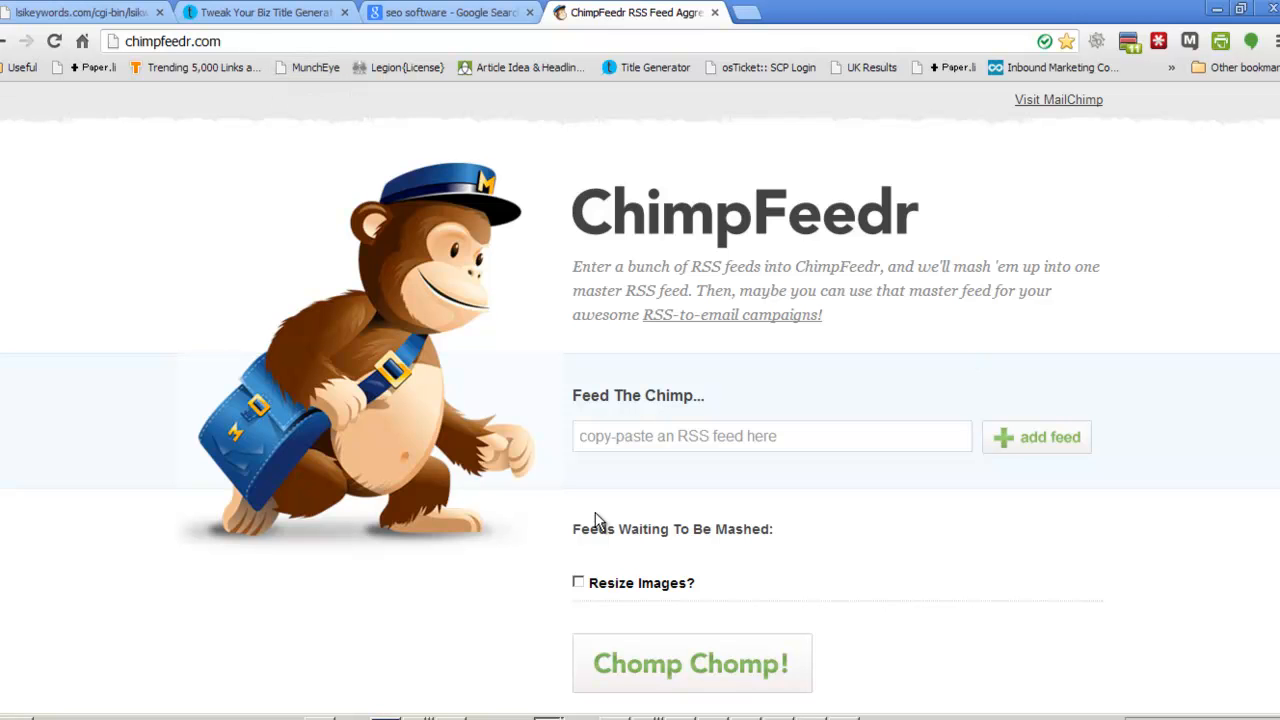
pyautogui.click(706, 435)
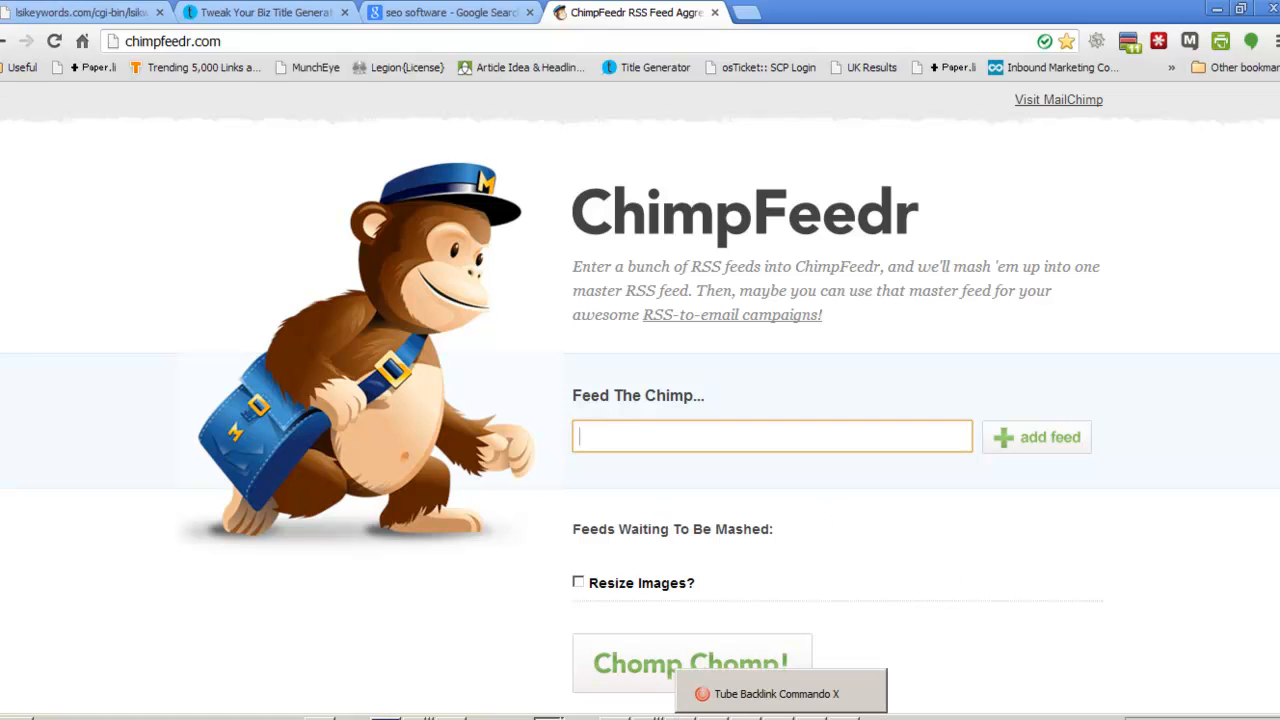
# Return to Tube Backlink Commando X, copy the mashed Feed Url, and open the BulkPing form.
pyautogui.click(780, 714)
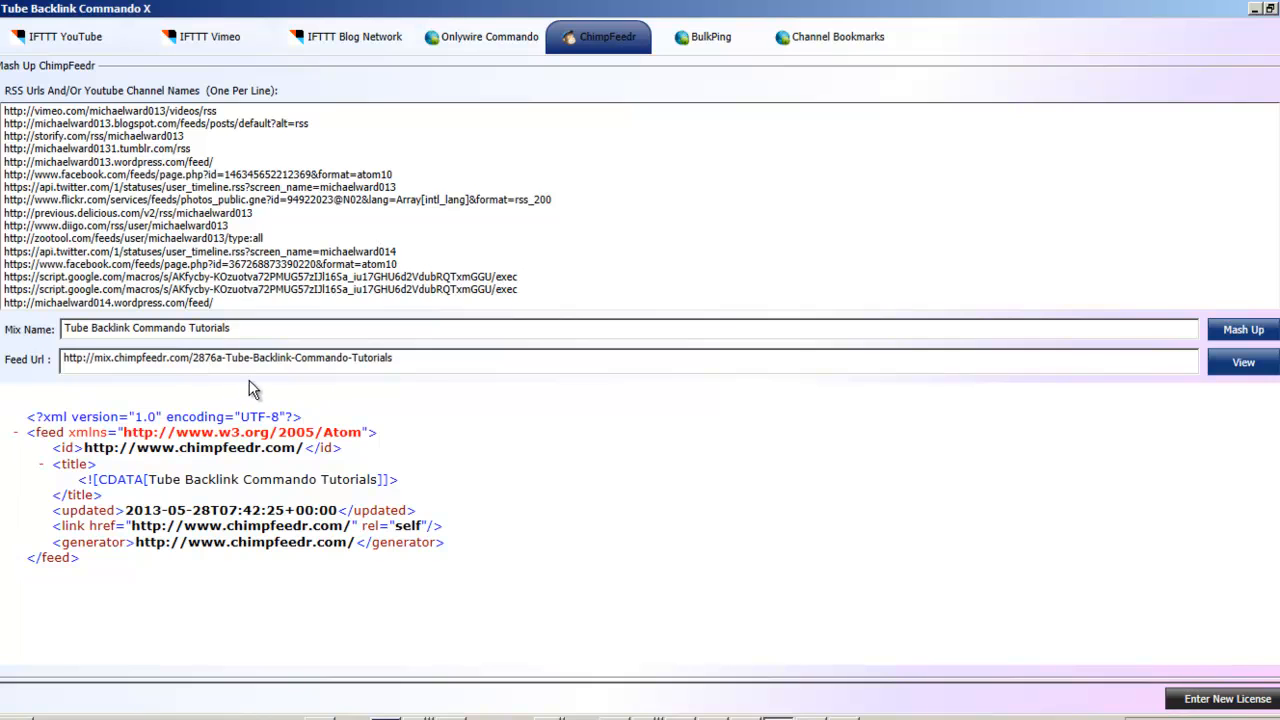
pyautogui.moveTo(417, 361); pyautogui.dragTo(24, 362)
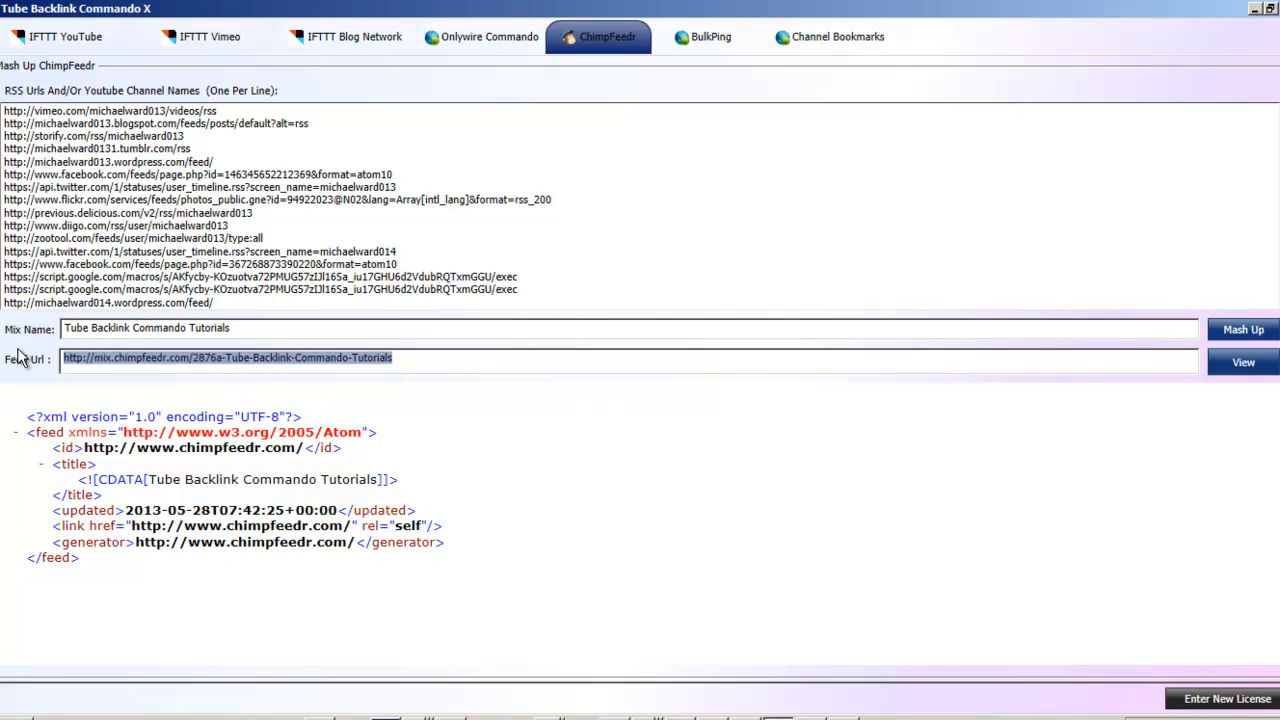
pyautogui.rightClick(173, 364)
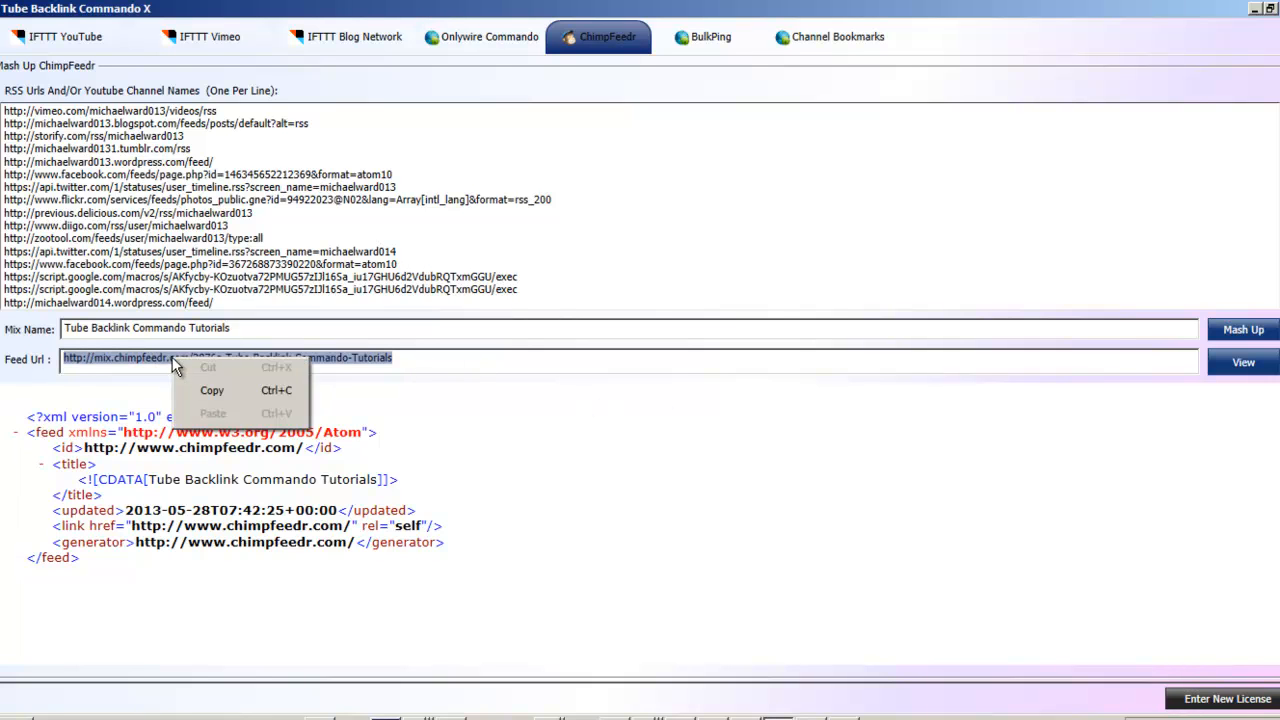
pyautogui.click(222, 392)
pyautogui.click(725, 42)
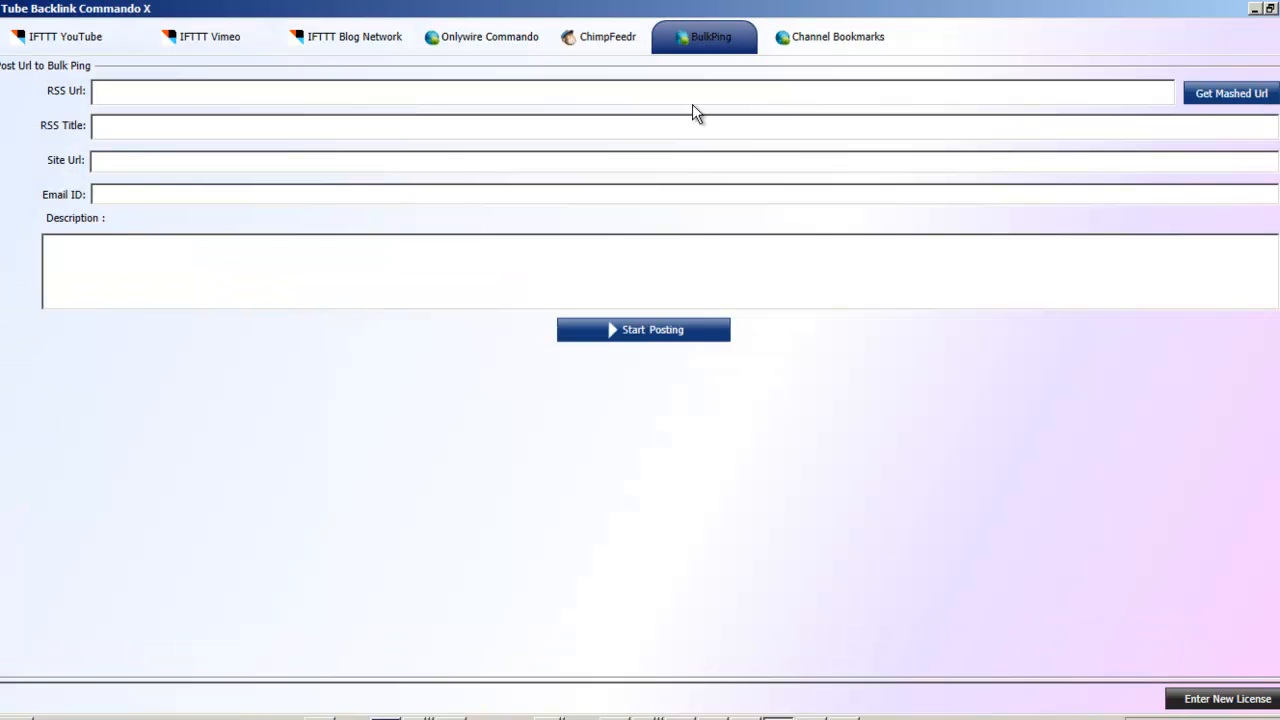
# Switch to Google Chrome and load bulkping.com/free-rss-submit-online/index.php in place of the ChimpFeedr page.
pyautogui.click(556, 716)
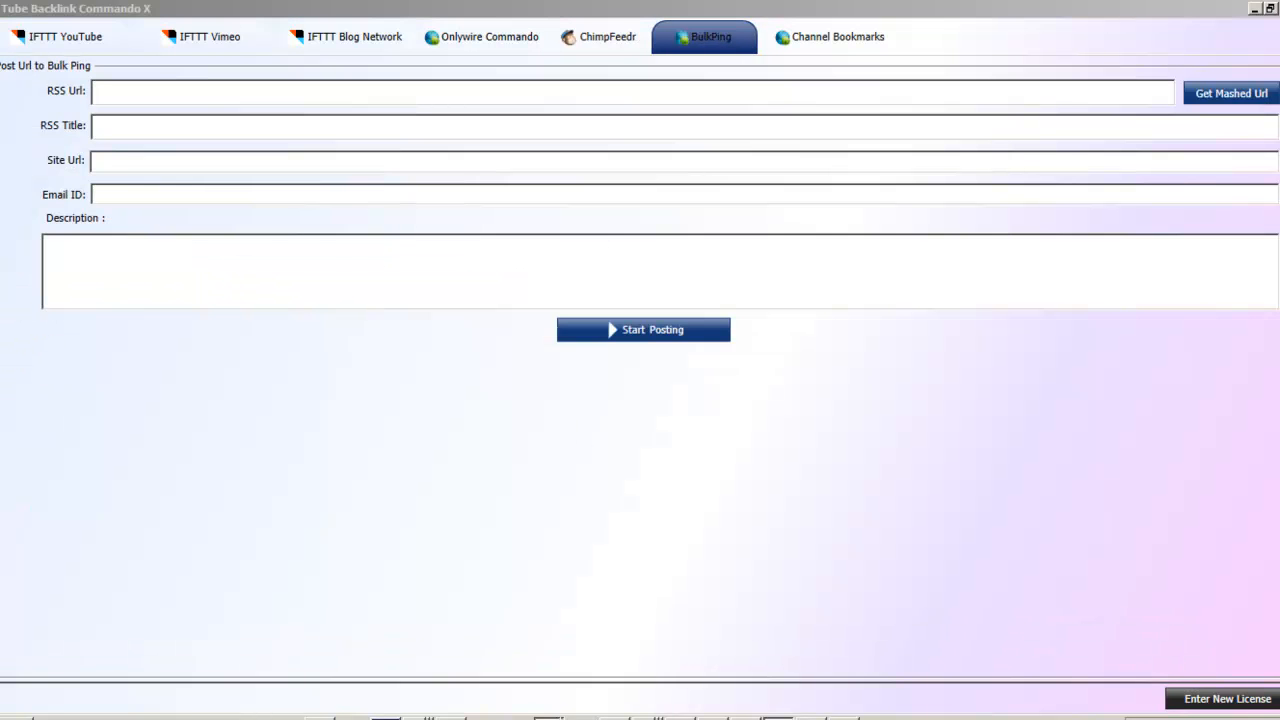
pyautogui.click(725, 691)
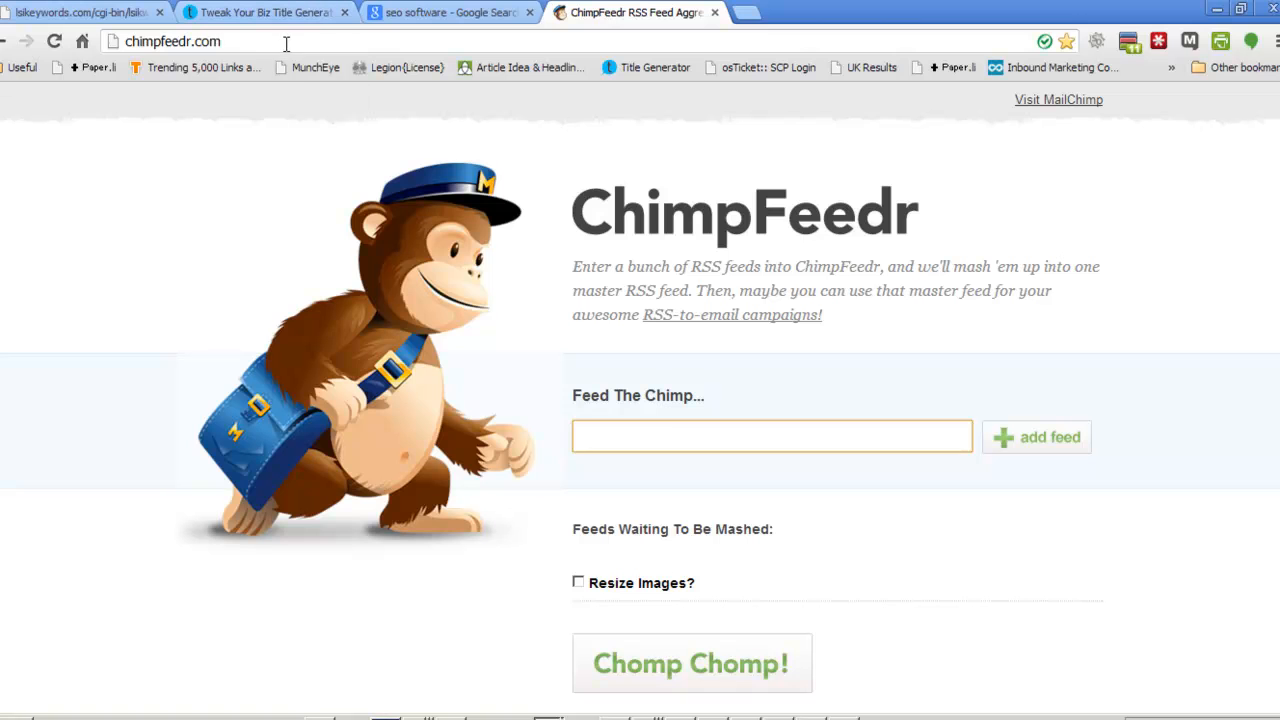
pyautogui.click(255, 40)
pyautogui.write('bulkping.com/free-rss-submit-online/index.php')
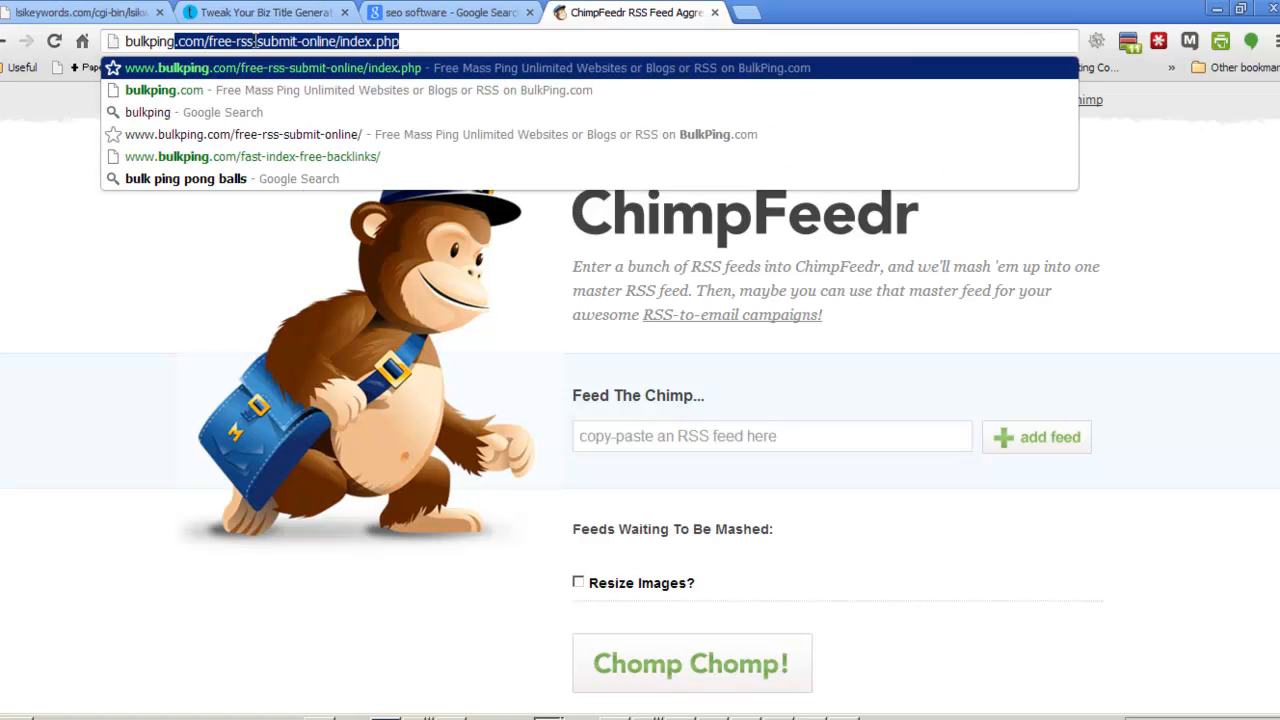
pyautogui.press('Return')
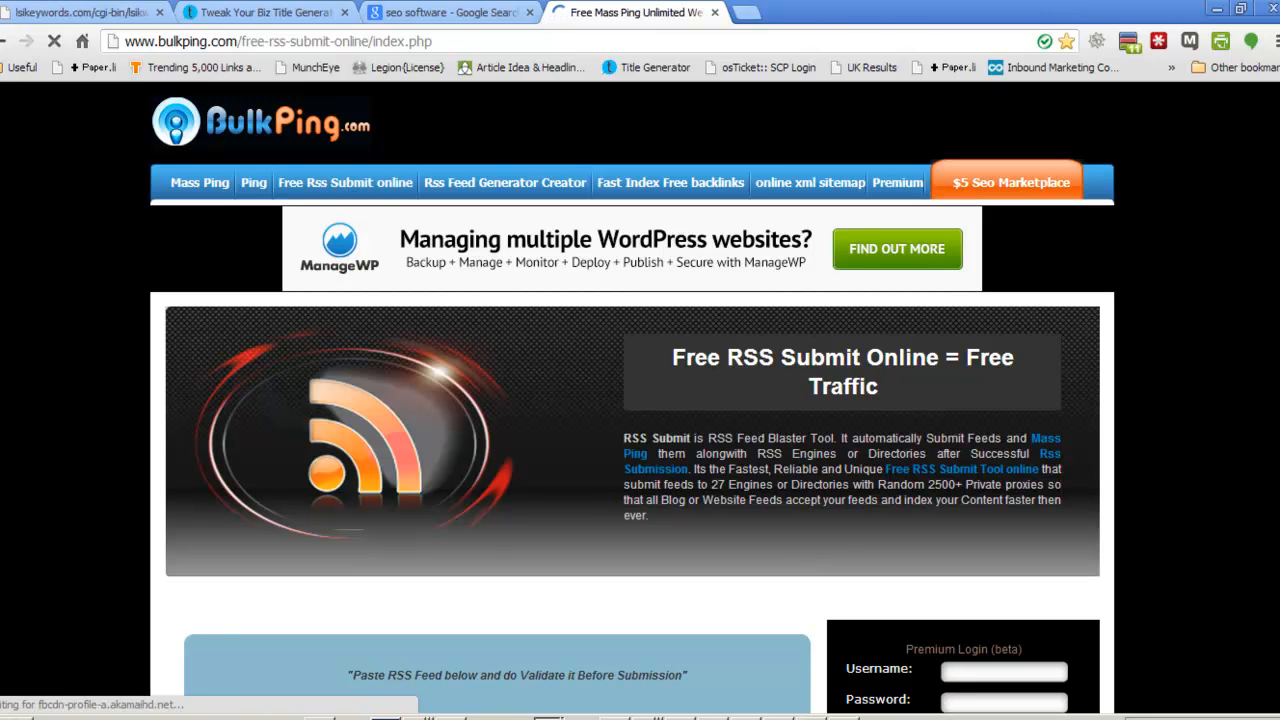
# Examine BulkPing's RSS submission fields and directory list, and place the cursor in the Rss URL field.
pyautogui.scroll(-1, 632, 400)
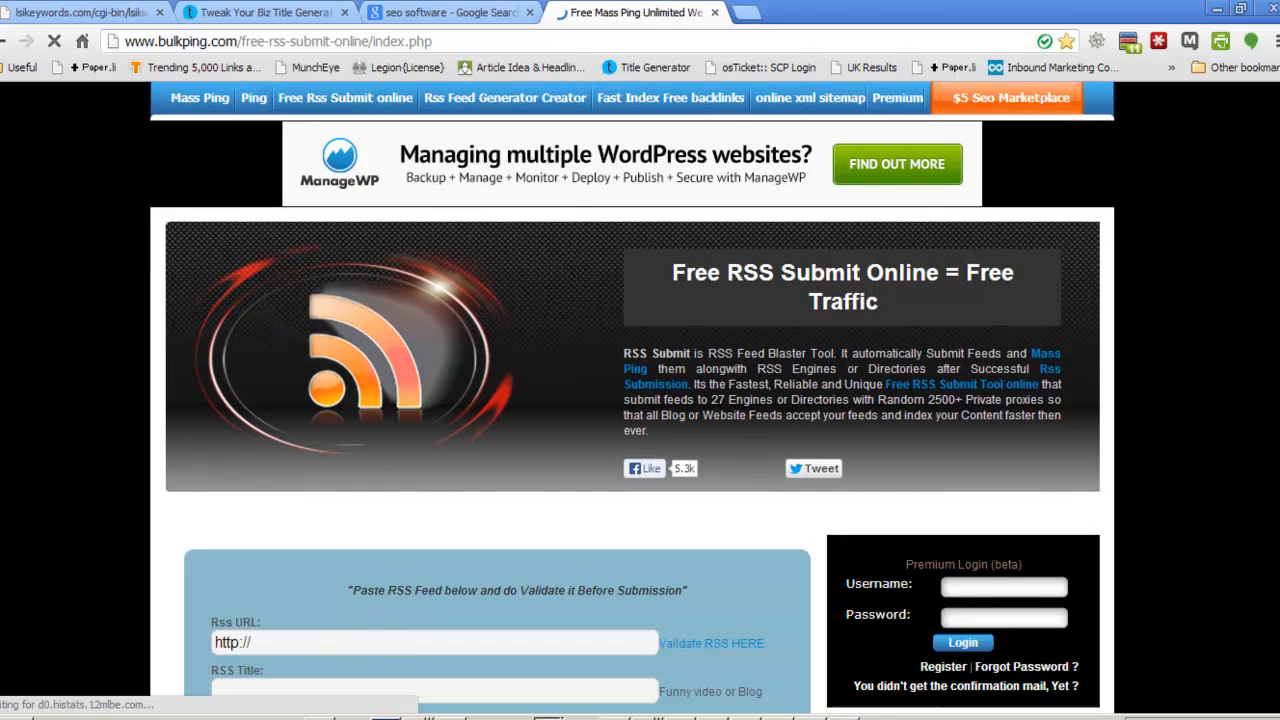
pyautogui.scroll(-3, 632, 400)
pyautogui.scroll(-3, 632, 400)
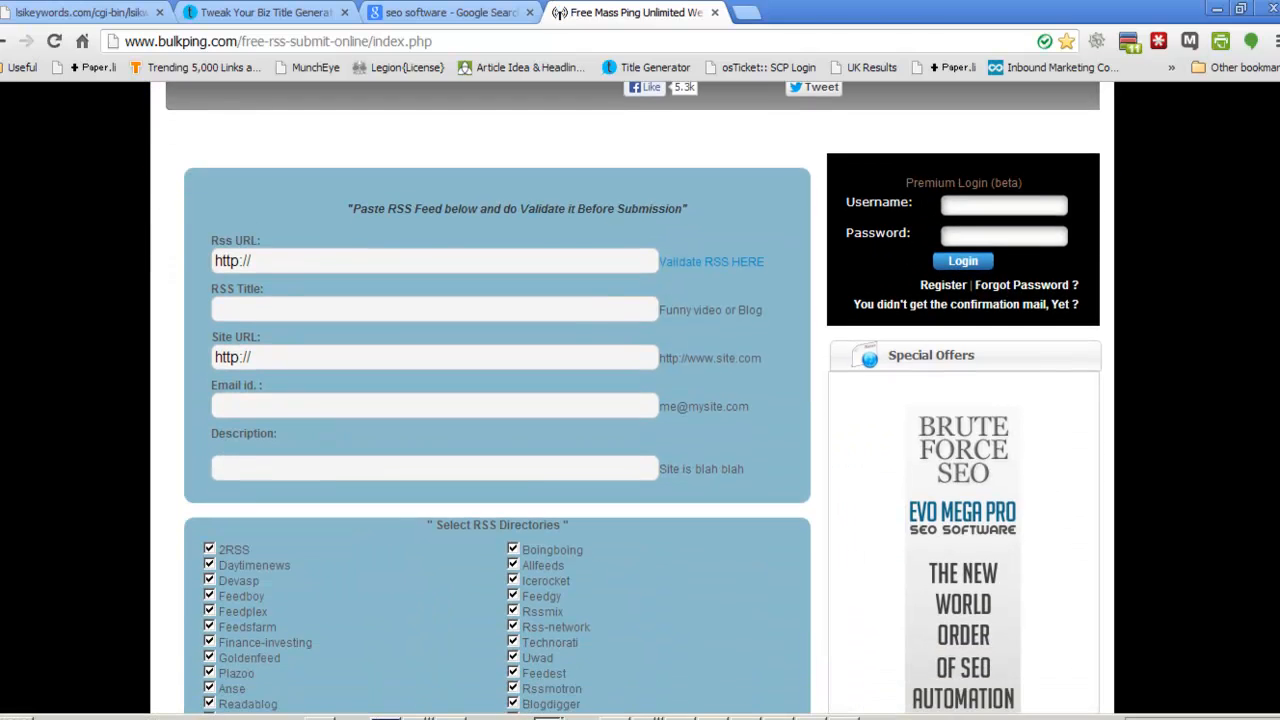
pyautogui.scroll(1, 632, 400)
pyautogui.scroll(1, 632, 400)
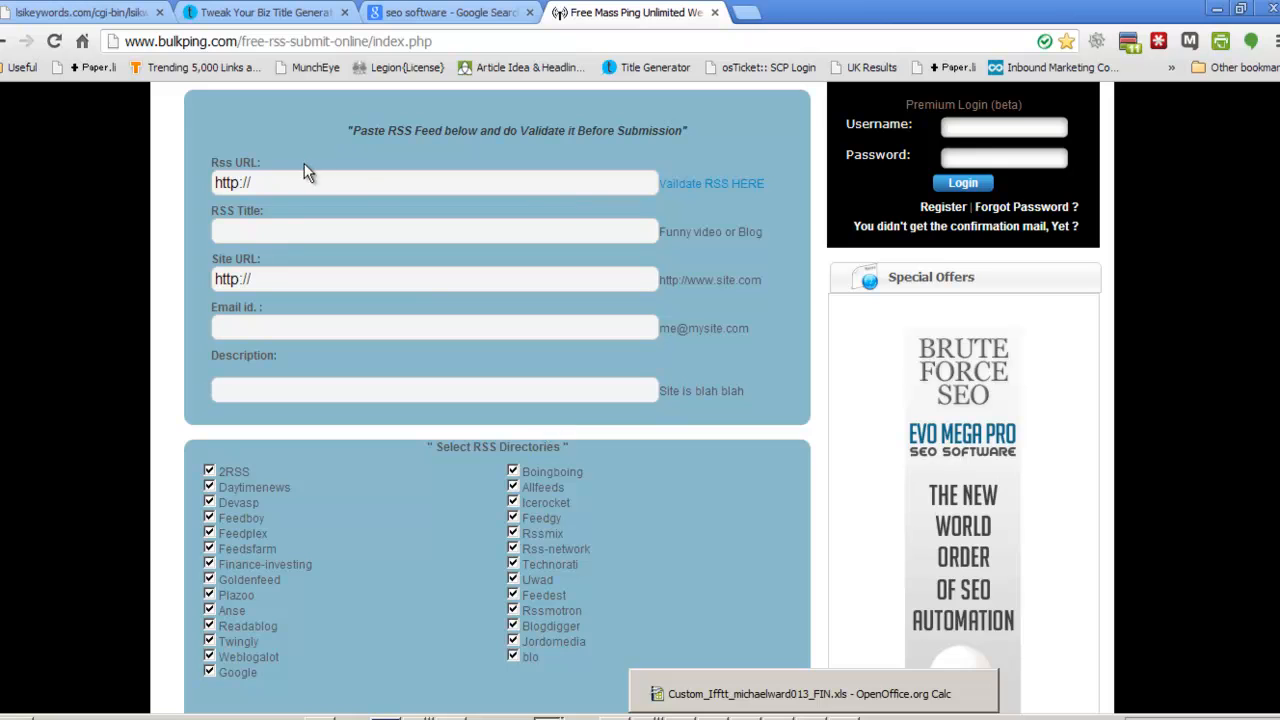
pyautogui.click(278, 185)
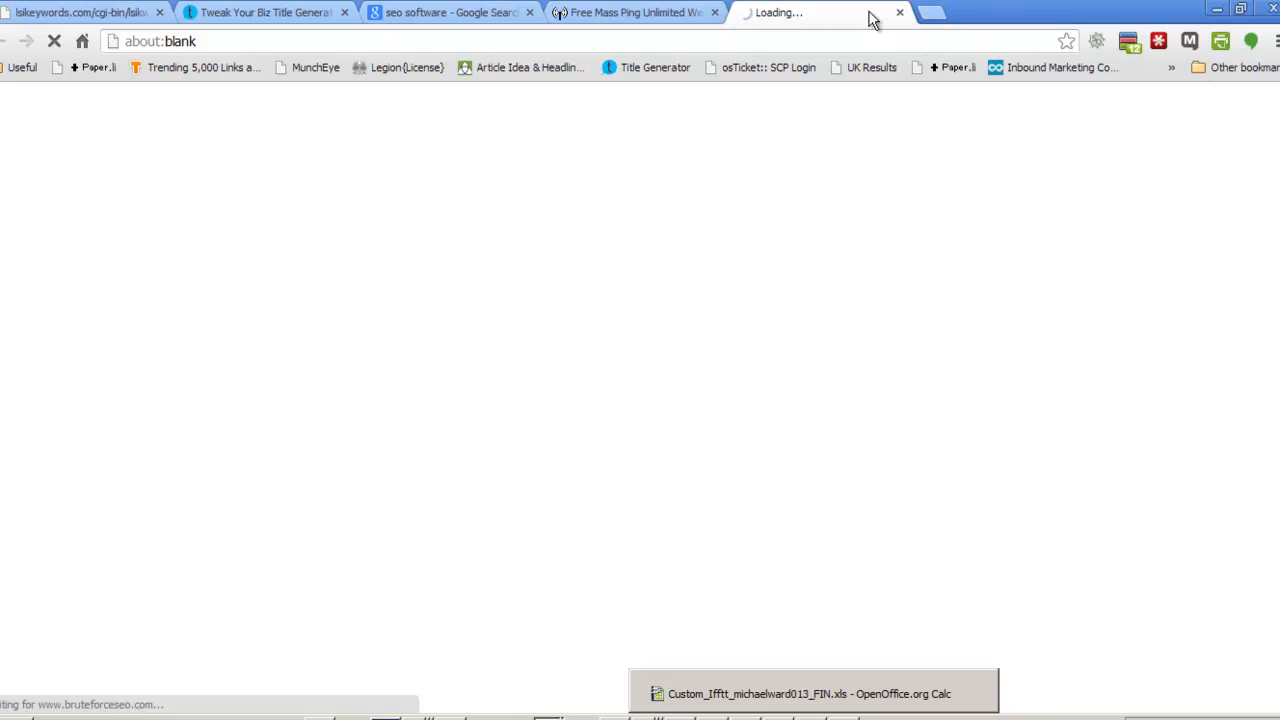
# Close the extra loading tab, reload BulkPing's Free Rss Submit online page, and review its submission fields and RSS directory list.
pyautogui.click(900, 18)
pyautogui.scroll(4, 1218, 306)
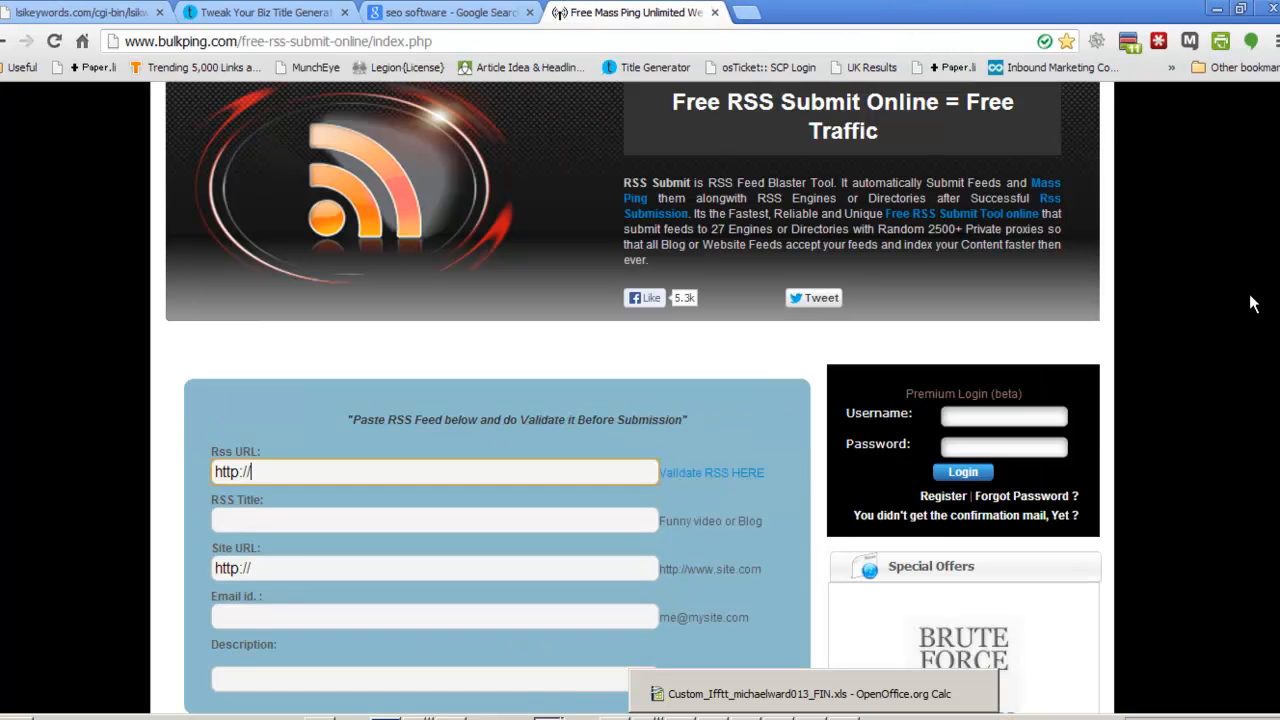
pyautogui.scroll(3, 1245, 308)
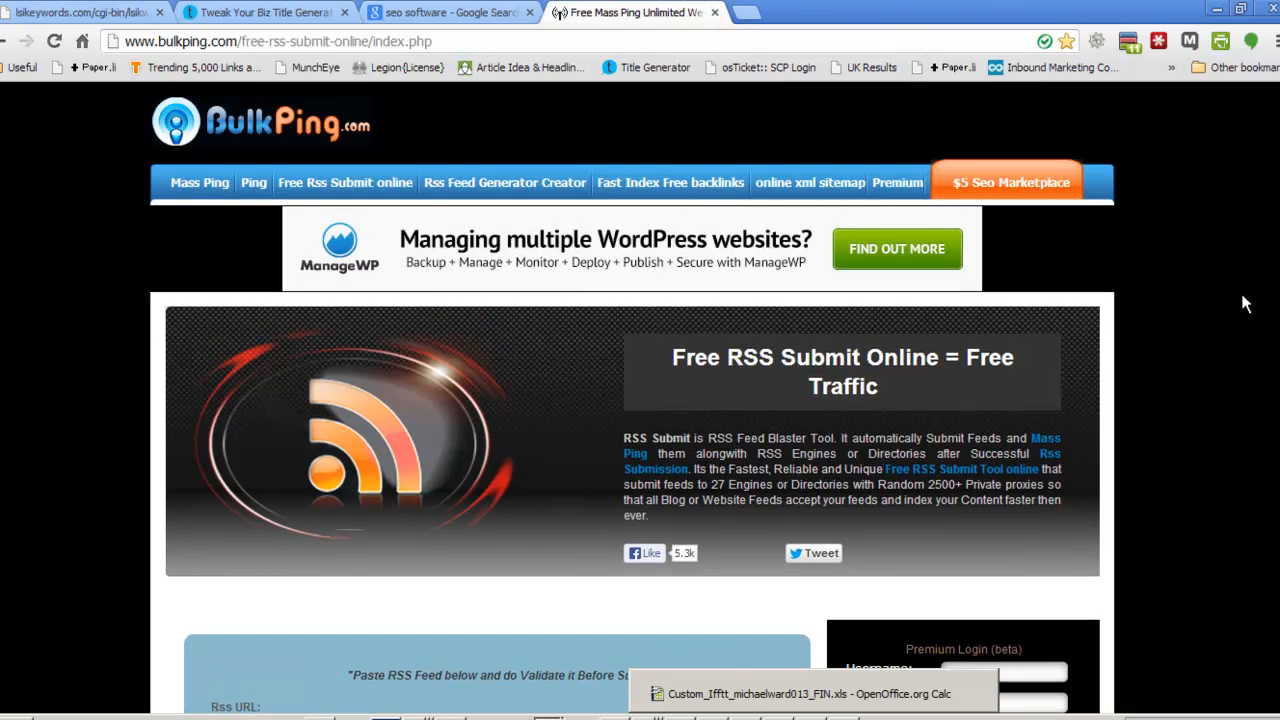
pyautogui.click(332, 190)
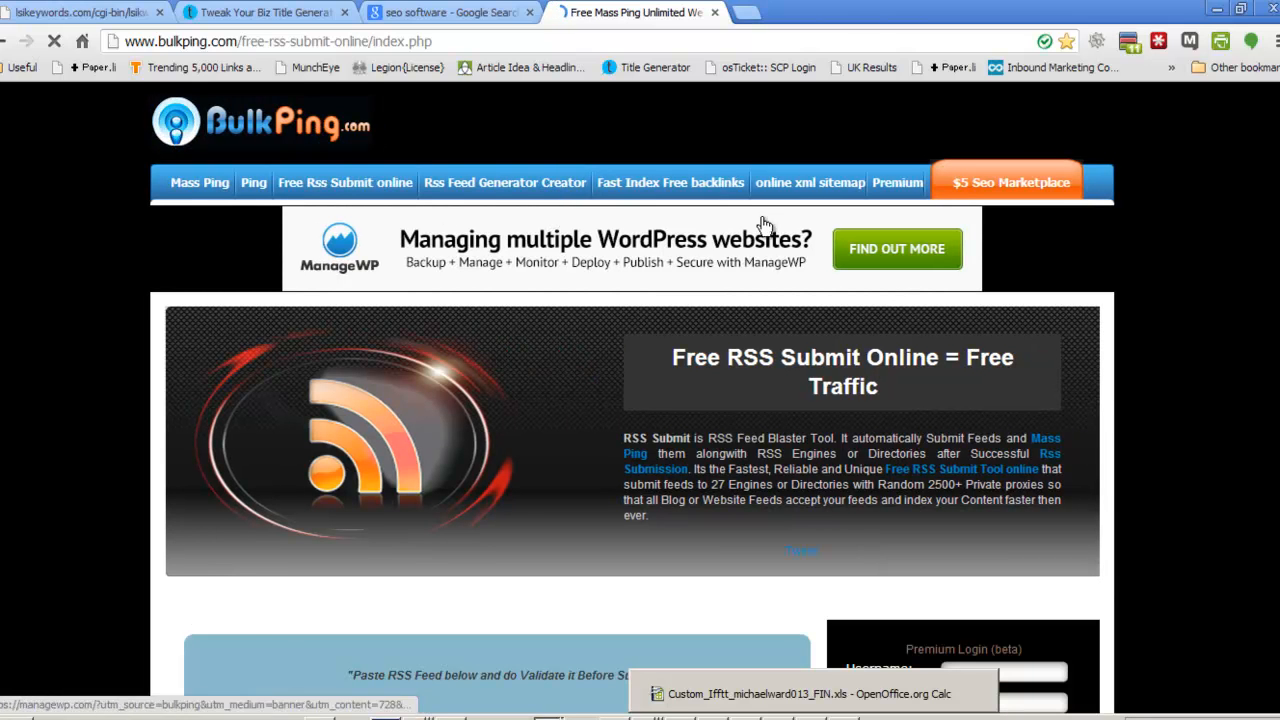
pyautogui.scroll(-5, 1274, 272)
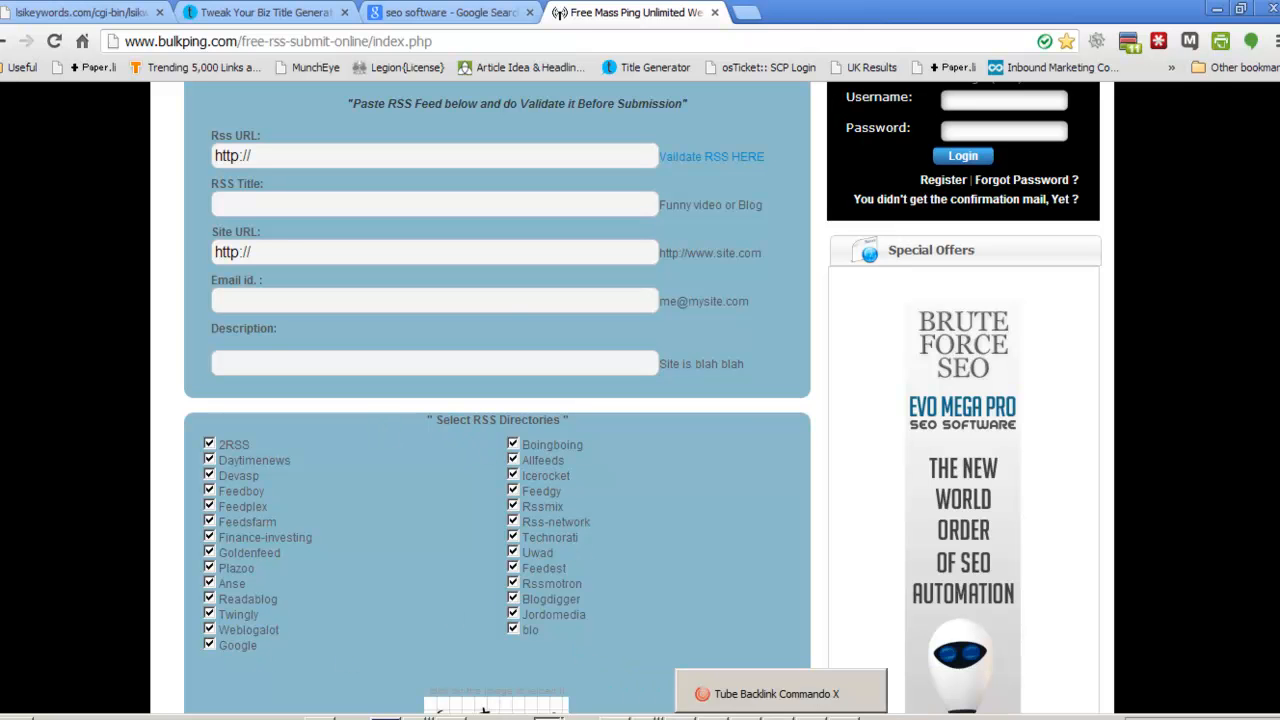
pyautogui.click(800, 692)
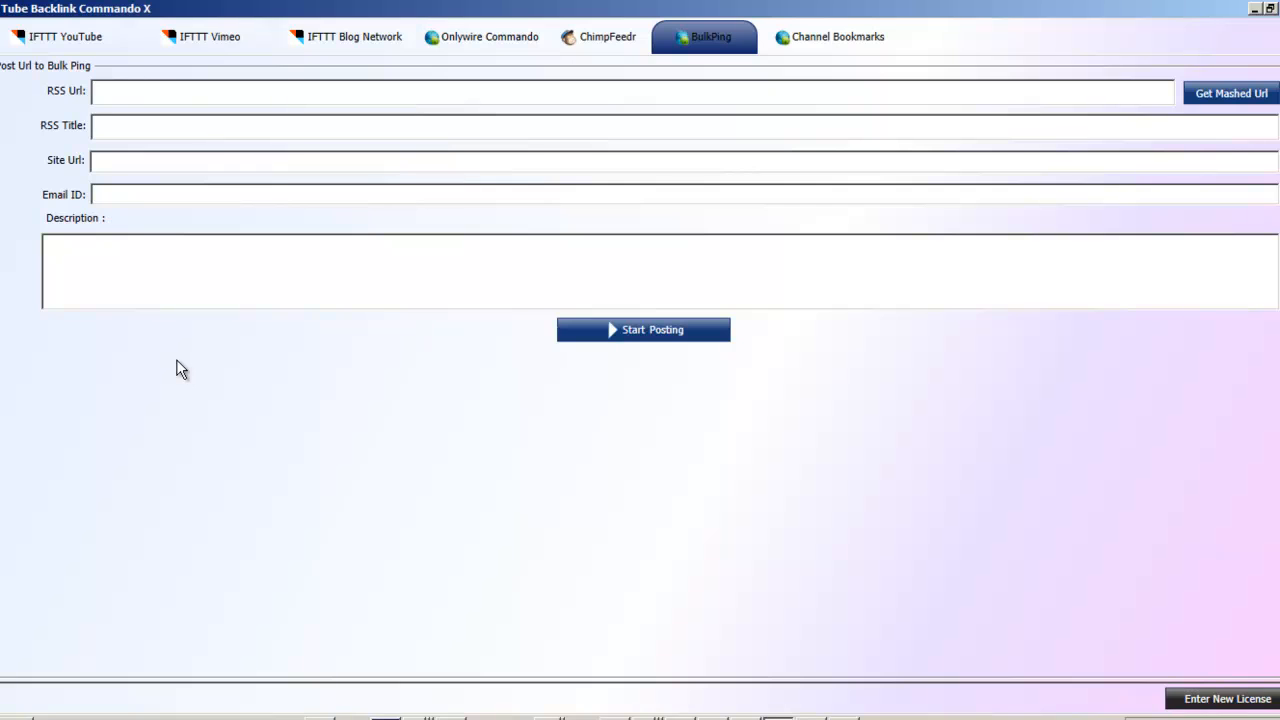
pyautogui.click(194, 96)
pyautogui.hotkey('ctrl', 'v')
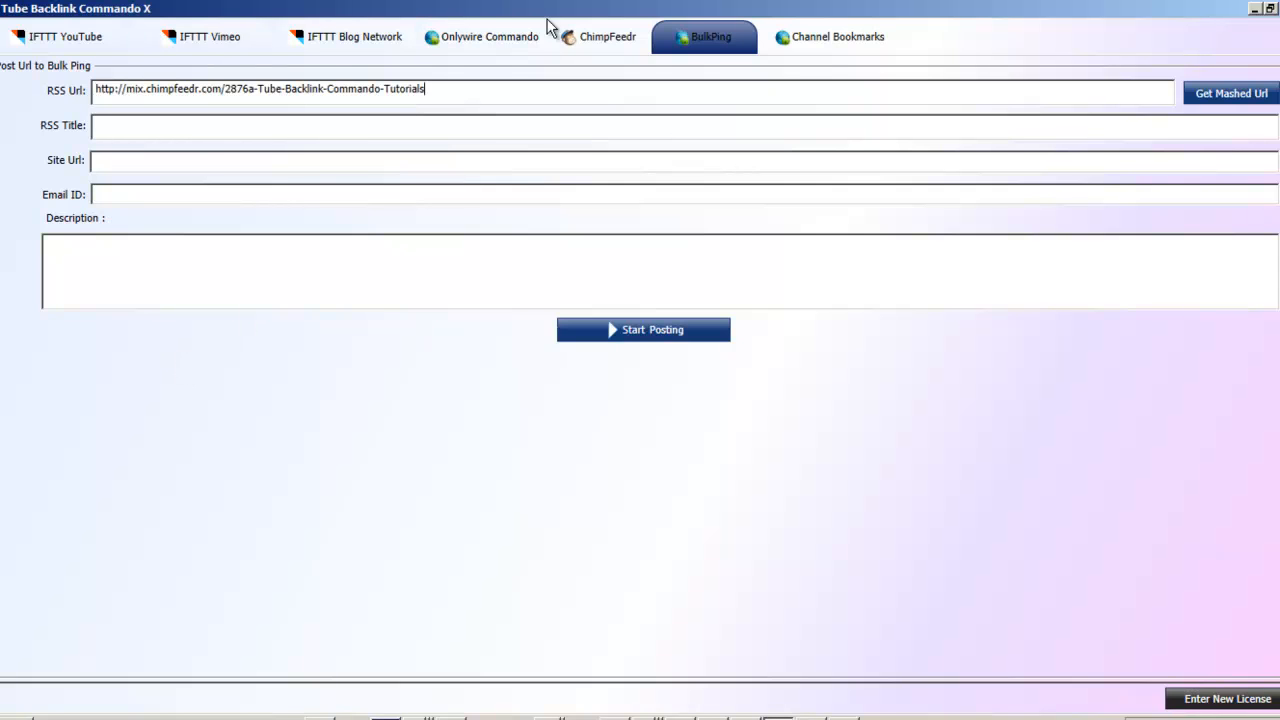
pyautogui.click(1210, 87)
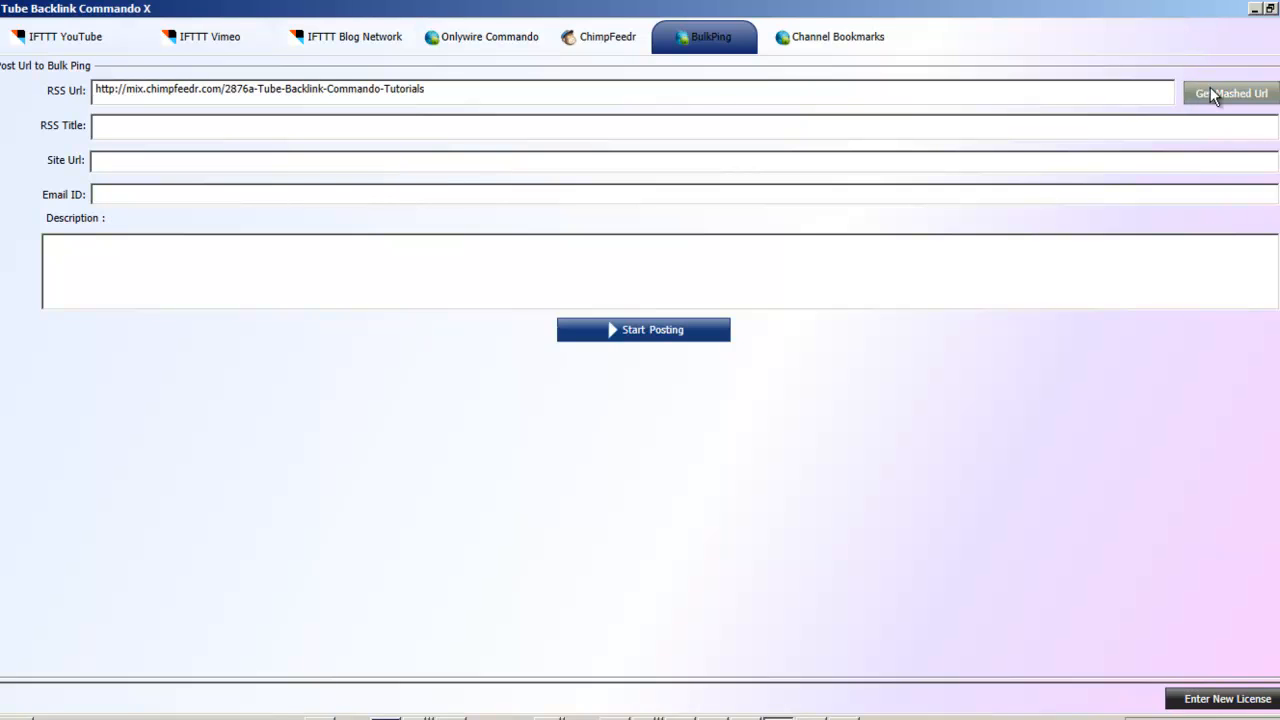
pyautogui.click(201, 130)
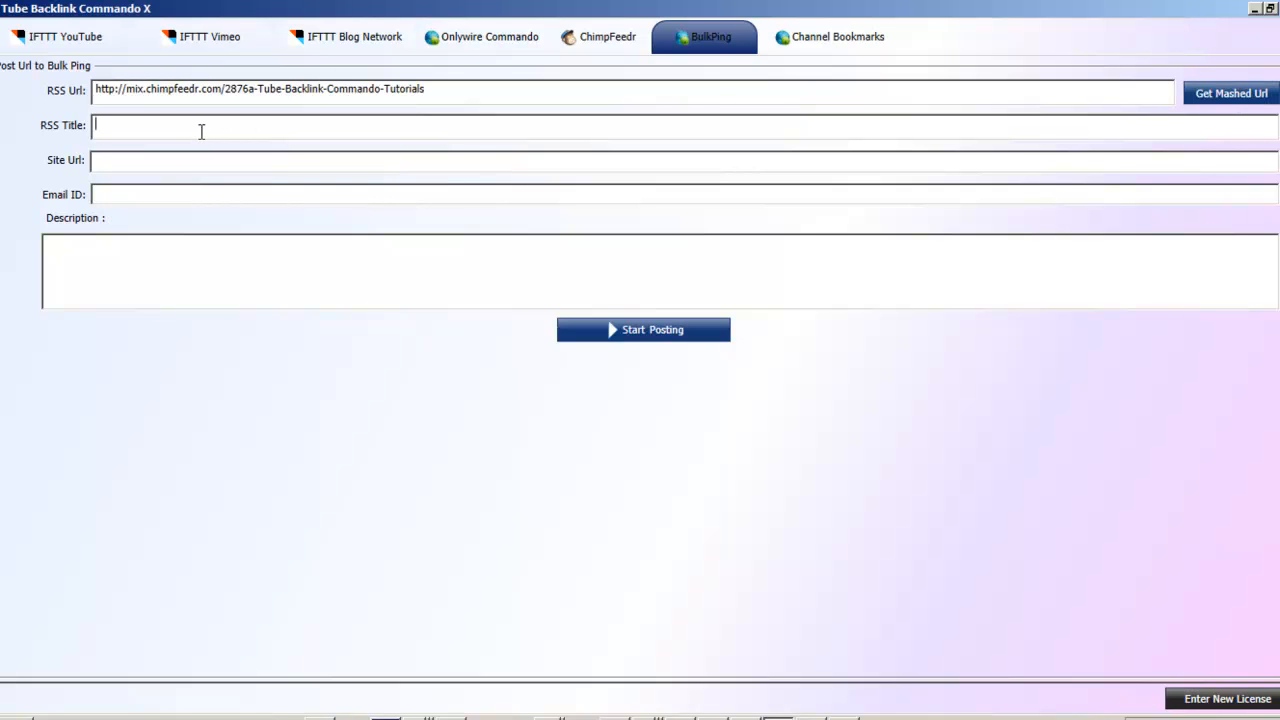
pyautogui.write('Tube Backlink Commando Reviews')
pyautogui.click(187, 162)
pyautogui.click(142, 255)
pyautogui.moveTo(475, 90); pyautogui.dragTo(122, 95)
pyautogui.click(150, 103)
pyautogui.moveTo(450, 91); pyautogui.dragTo(23, 92)
pyautogui.click(508, 90)
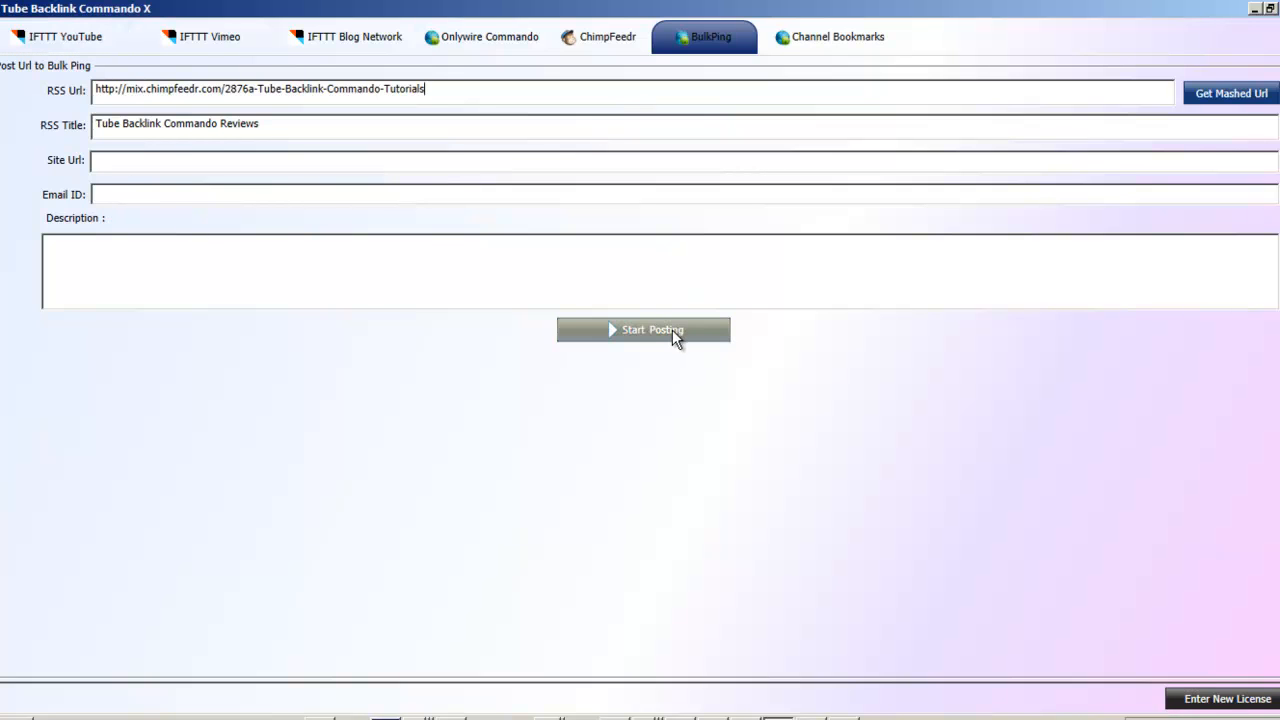
pyautogui.click(607, 255)
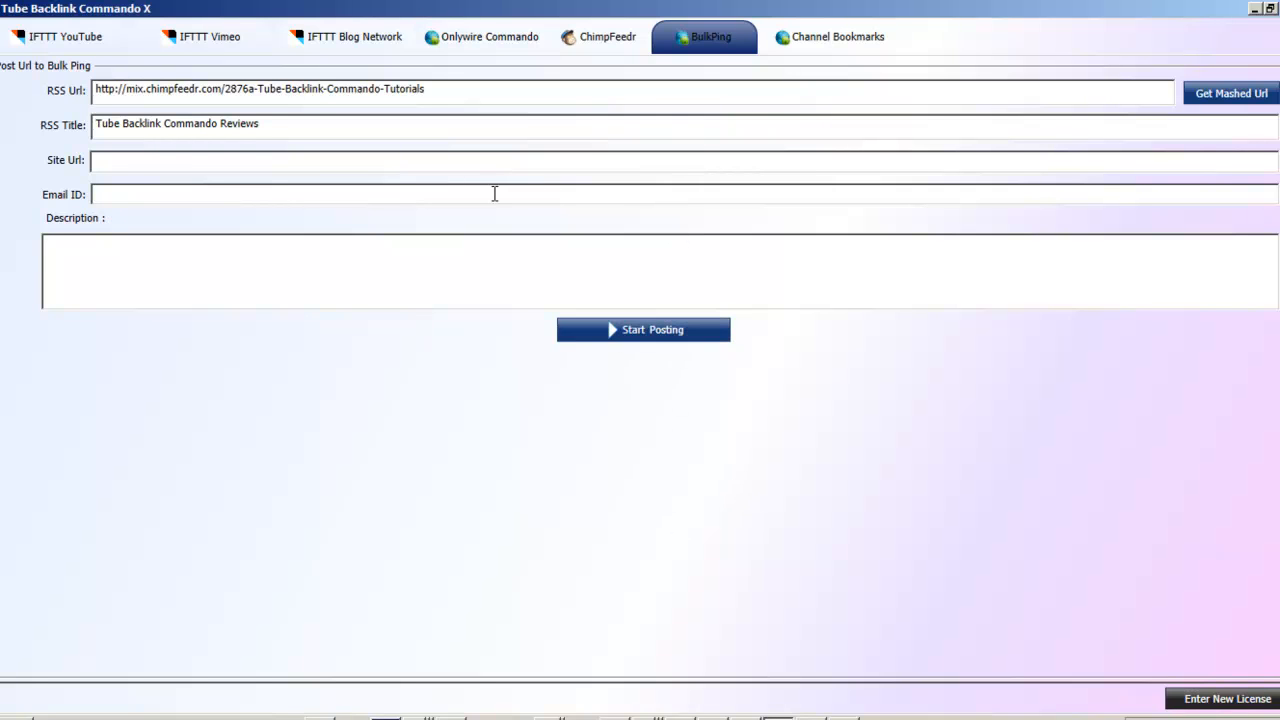
pyautogui.click(476, 251)
# Open Channel Bookmarks and examine its Onlywire login fields, channel name field and list of videos to upload.
pyautogui.click(820, 40)
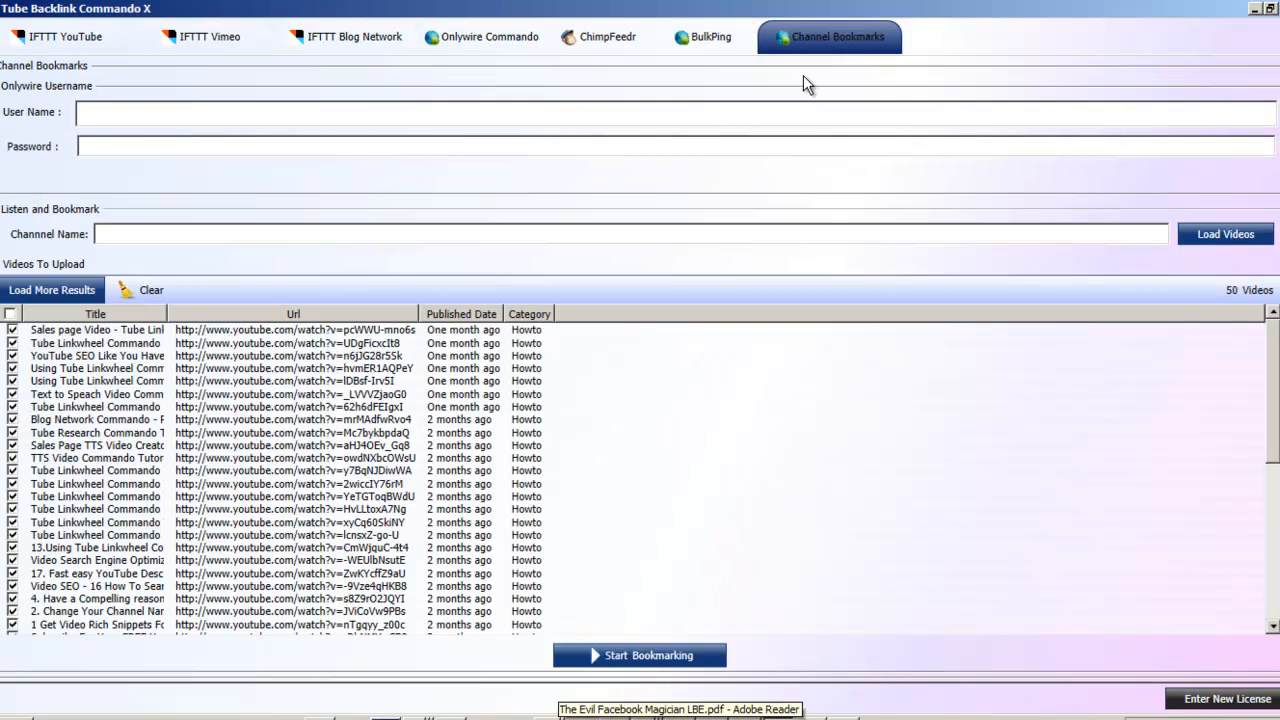
pyautogui.click(67, 291)
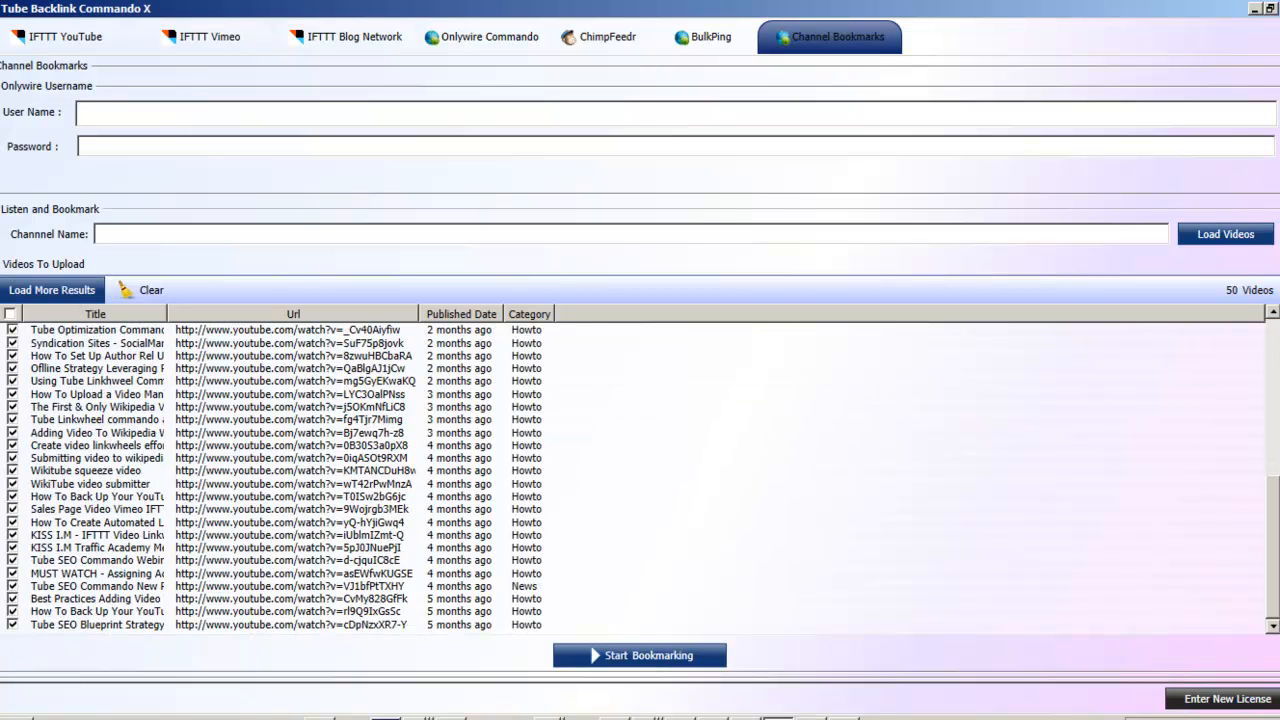
pyautogui.scroll(9, 870, 450)
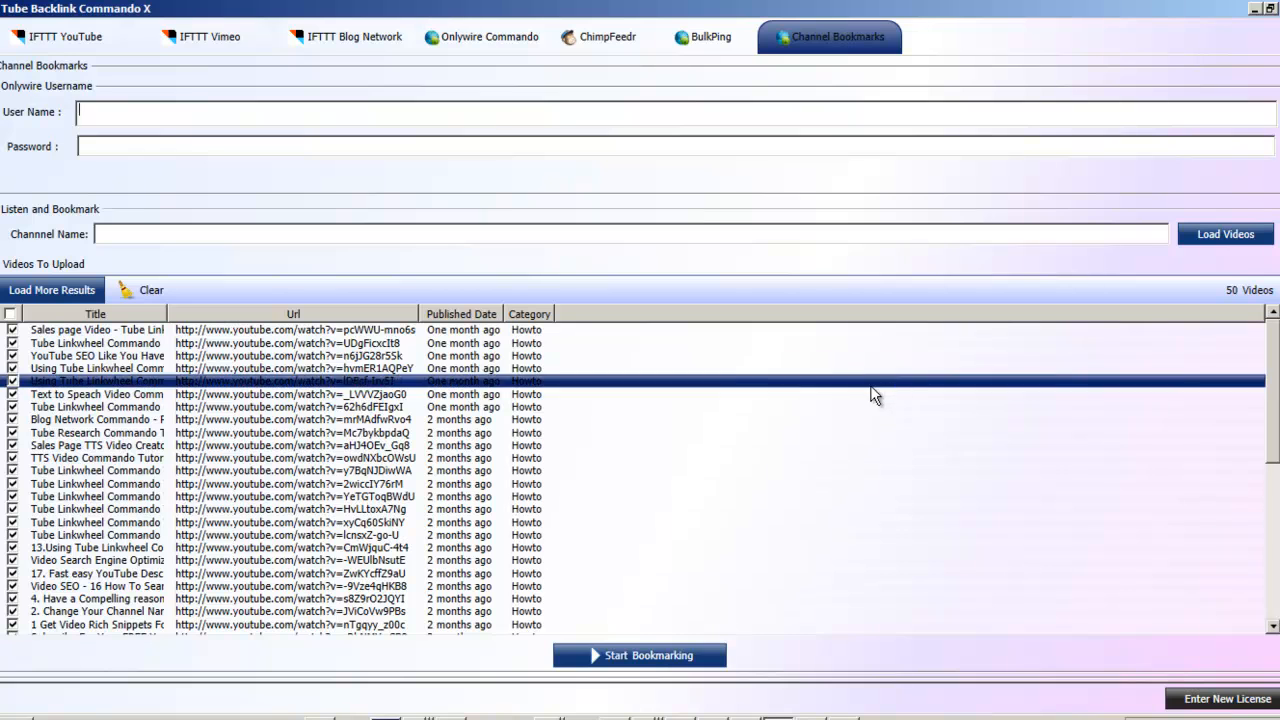
pyautogui.click(431, 231)
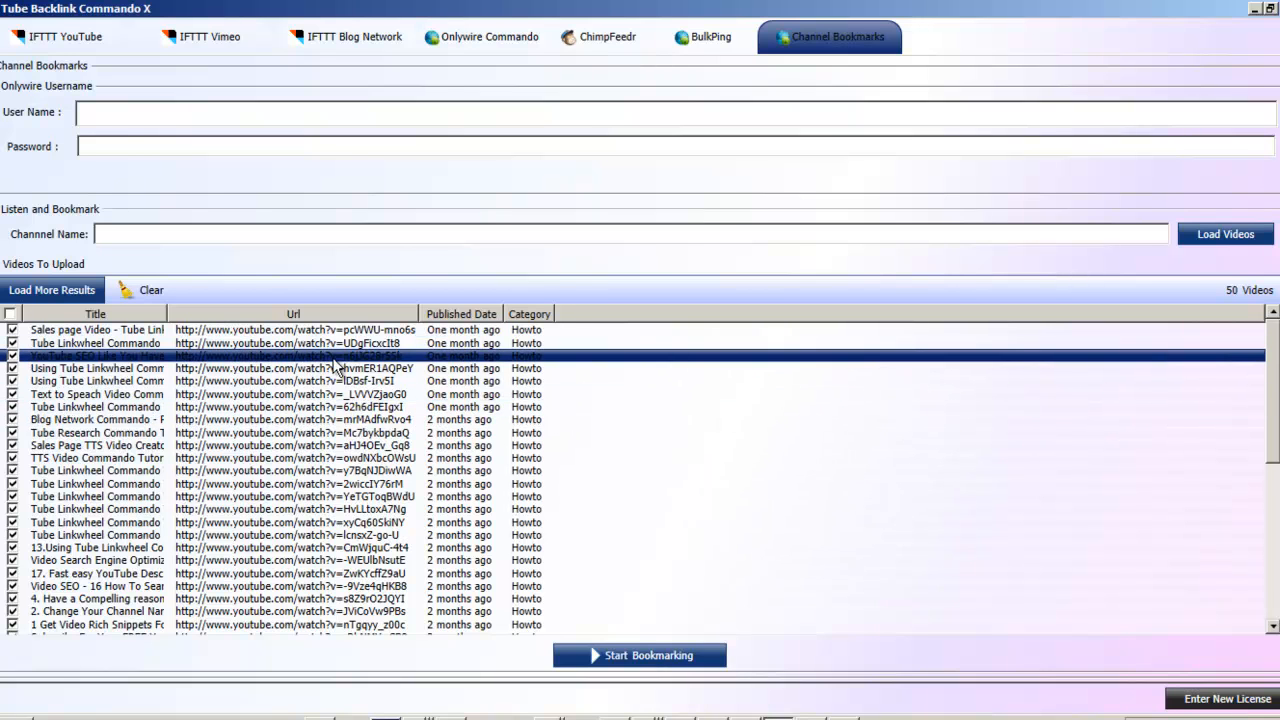
pyautogui.click(779, 717)
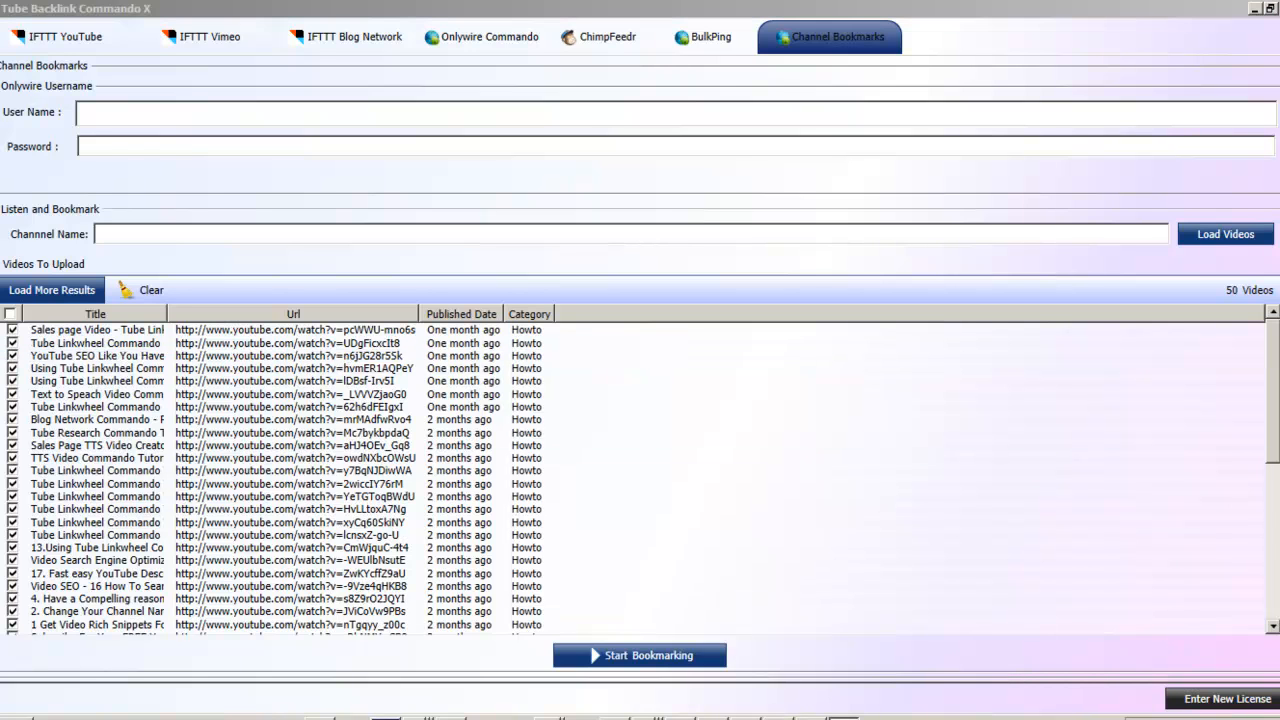